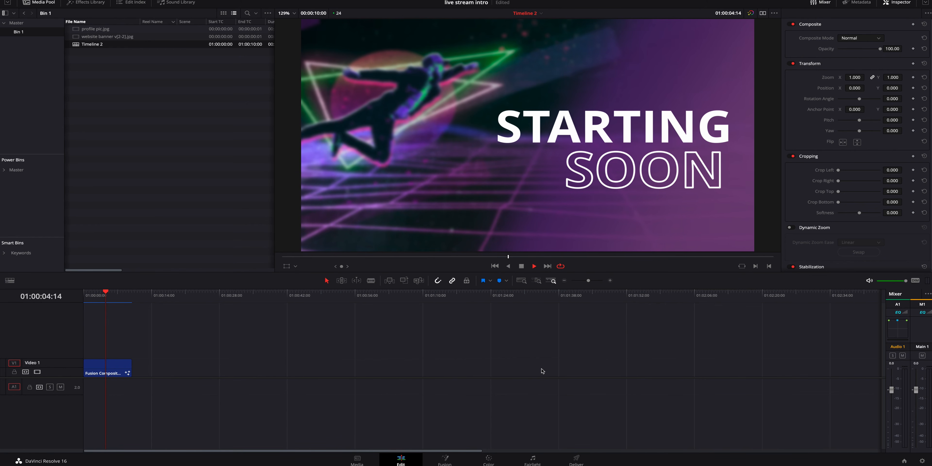
# - Move the existing Fusion composition clip along the Video 1 track to about 01:01:26 and return the playhead to the timeline start
pyautogui.moveTo(98, 369); pyautogui.dragTo(514, 369)
pyautogui.click(399, 339)
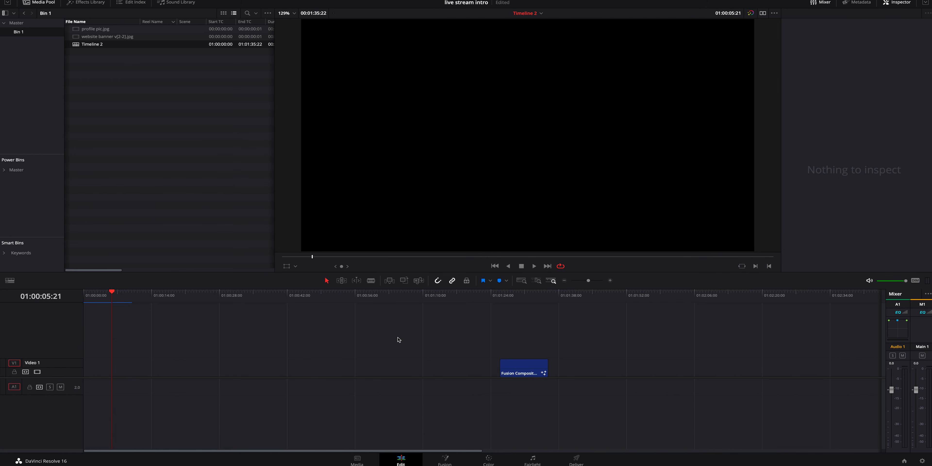
pyautogui.moveTo(111, 295); pyautogui.dragTo(81, 298)
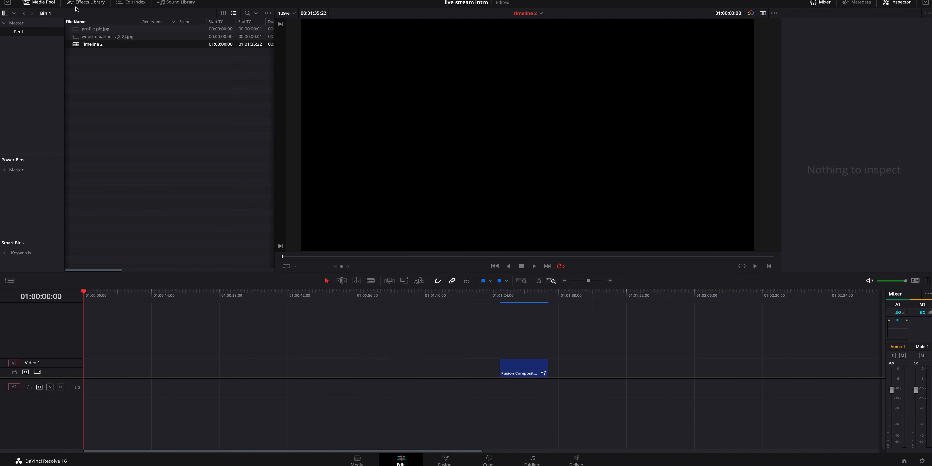
# - Add a Fusion Composition effect clip at the start of the Video 1 track
pyautogui.click(91, 3)
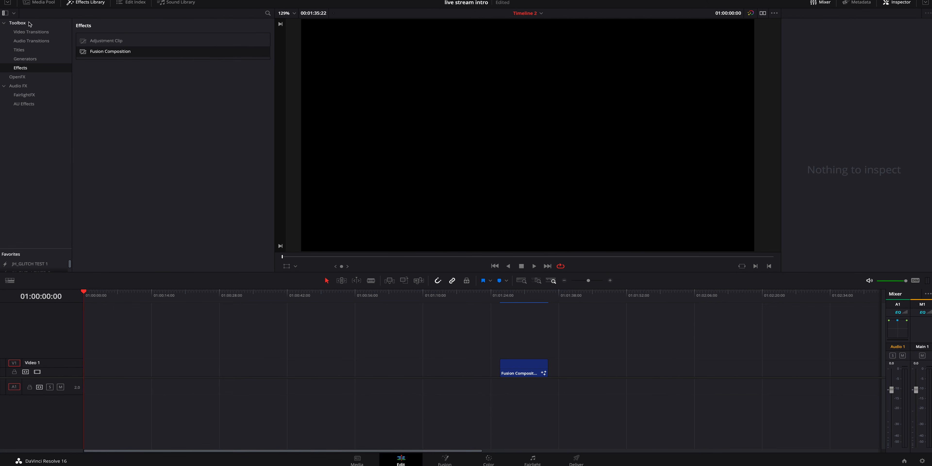
pyautogui.click(18, 23)
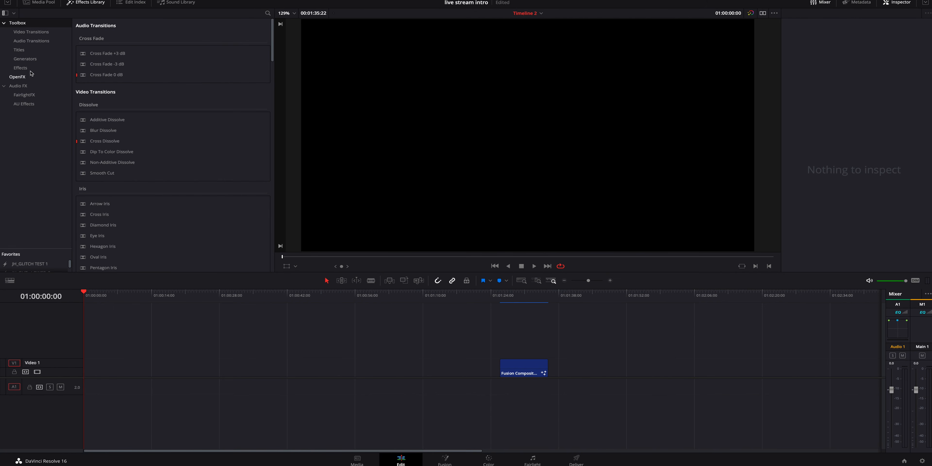
pyautogui.click(20, 67)
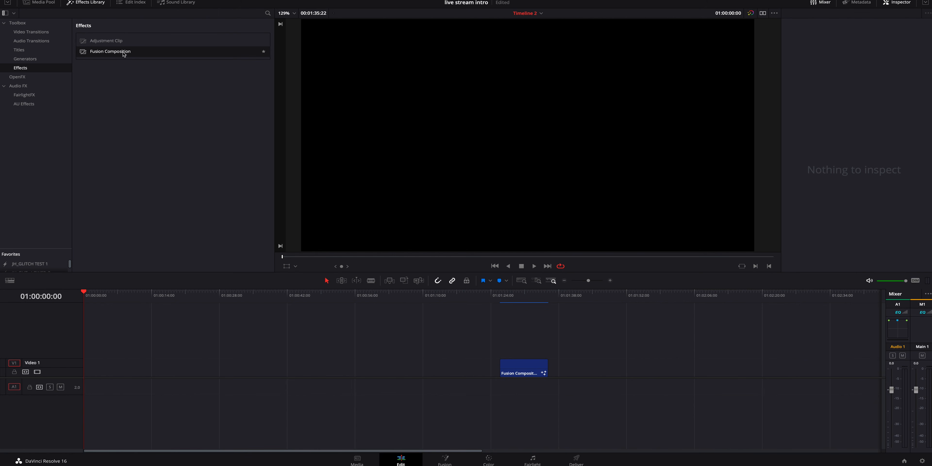
pyautogui.moveTo(121, 53); pyautogui.dragTo(82, 371)
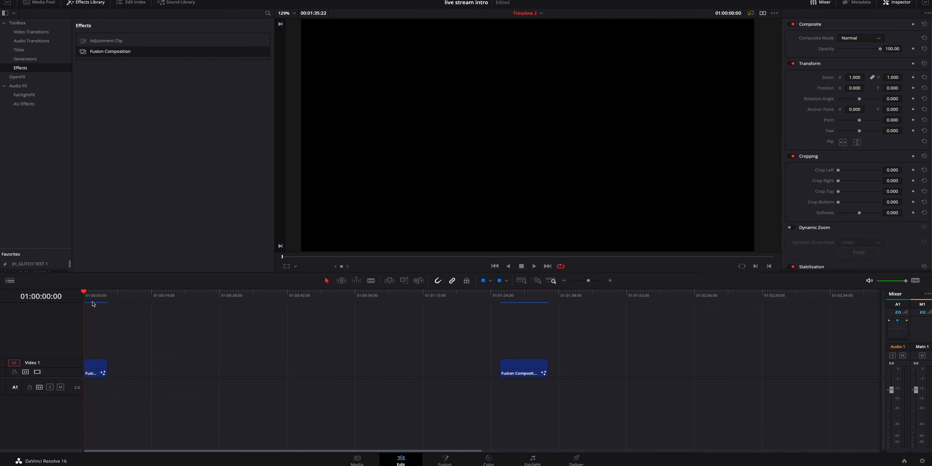
# - Set the new Fusion composition clip's length to 10 seconds by trimming its end to 01:00:10:00
pyautogui.click(108, 293)
pyautogui.click(109, 335)
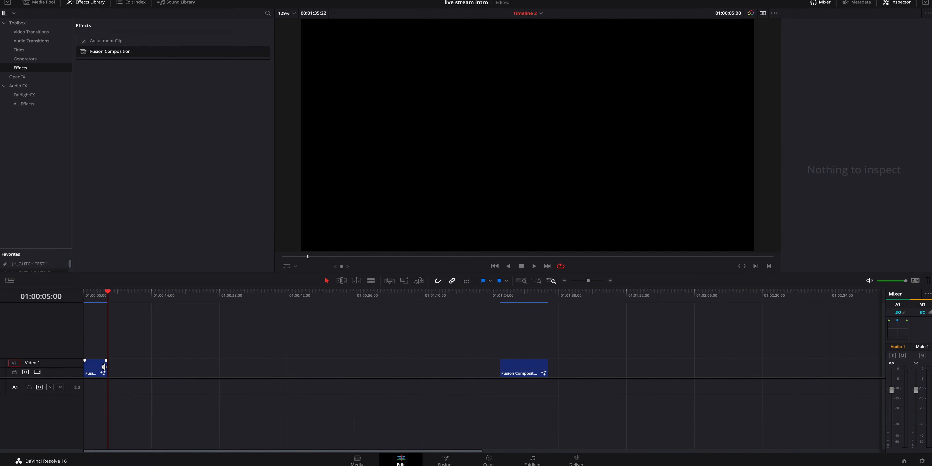
pyautogui.moveTo(104, 367); pyautogui.dragTo(150, 374)
pyautogui.click(152, 294)
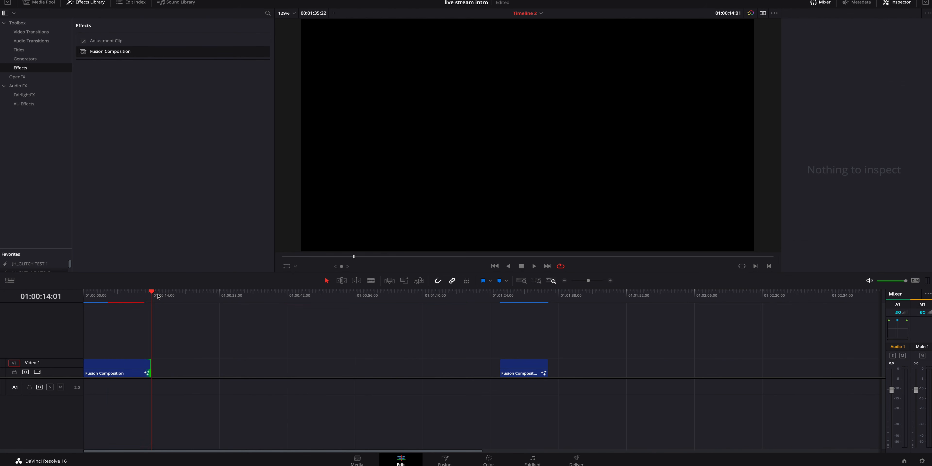
pyautogui.moveTo(145, 296); pyautogui.dragTo(133, 301)
pyautogui.click(146, 366)
pyautogui.moveTo(147, 366); pyautogui.dragTo(131, 366)
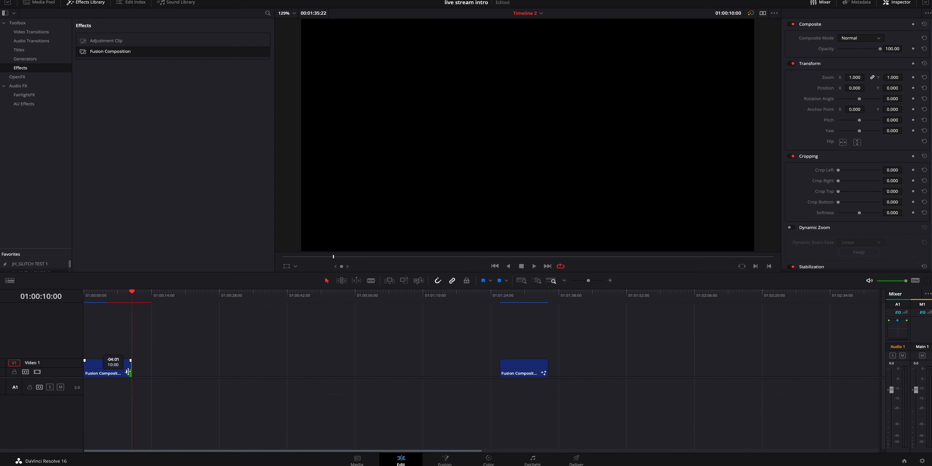
# - Return to the timeline start and open the new composition on the Fusion page
pyautogui.click(109, 346)
pyautogui.press('Home')
pyautogui.click(443, 462)
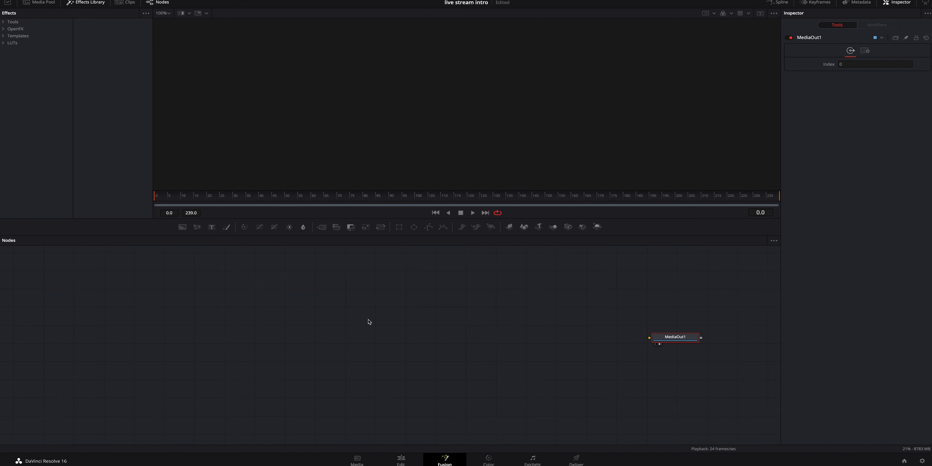
# - Add the website banner image from the media pool to the node graph
pyautogui.click(38, 4)
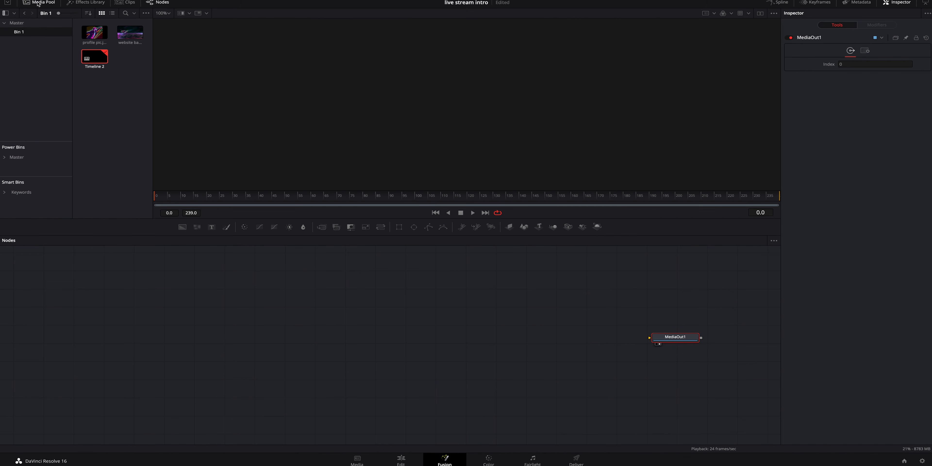
pyautogui.click(126, 34)
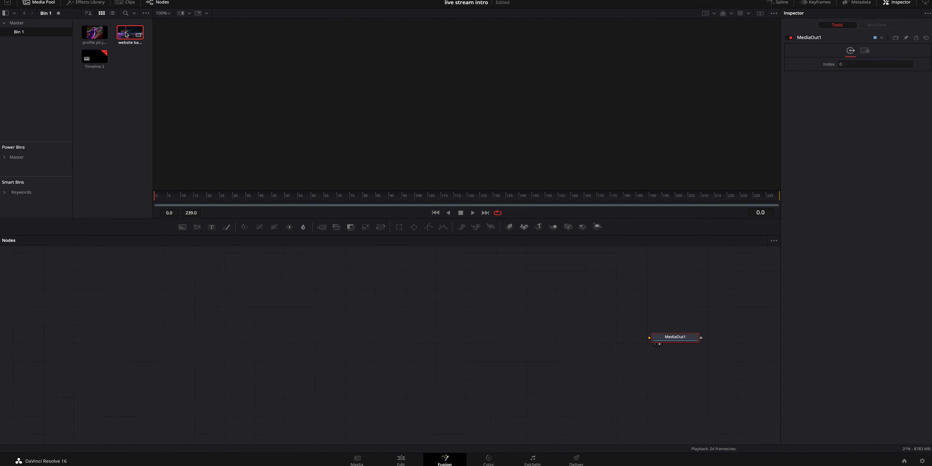
pyautogui.moveTo(127, 35); pyautogui.dragTo(240, 327)
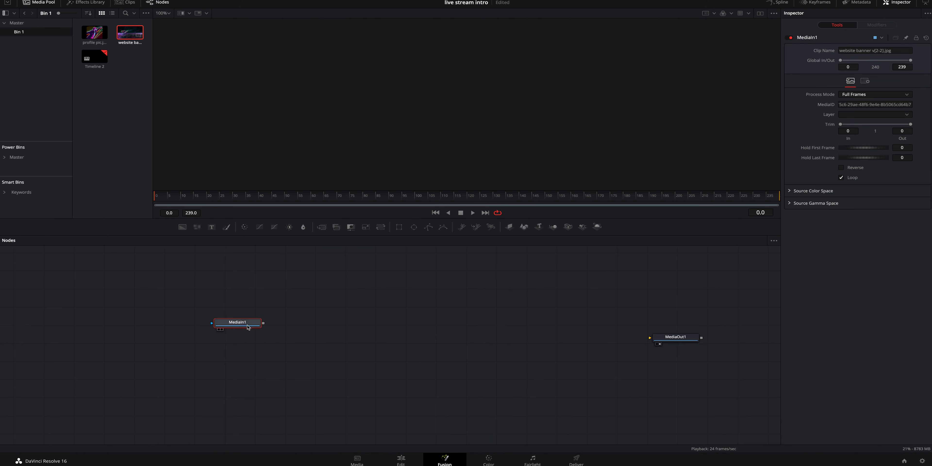
# - Rename the banner image node as bglogo and connect its output to MediaOut1
pyautogui.rightClick(245, 329)
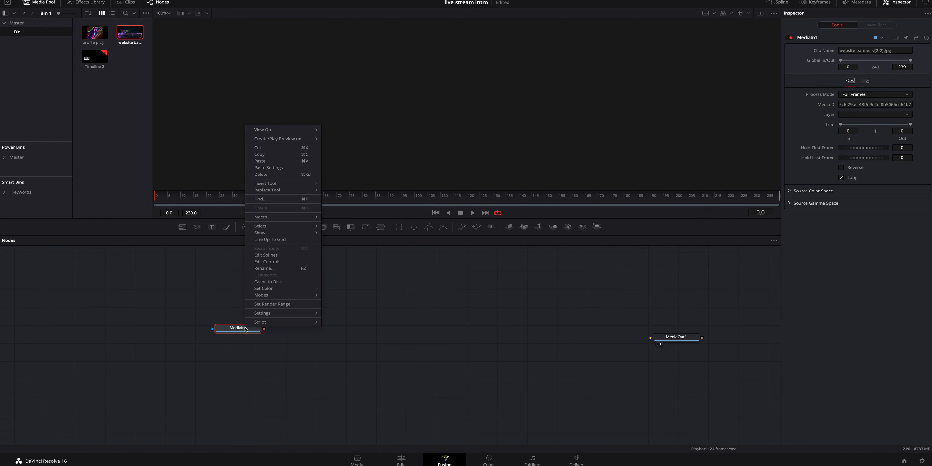
pyautogui.click(280, 270)
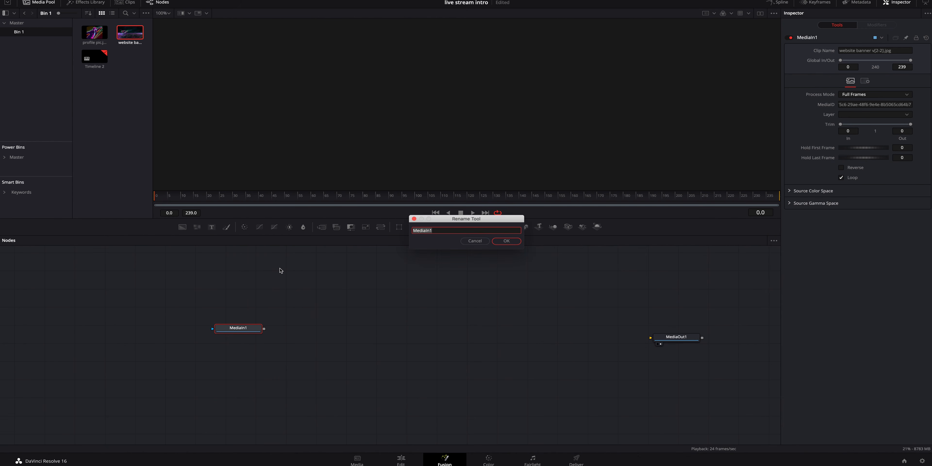
pyautogui.write('bg logo')
pyautogui.press('Return')
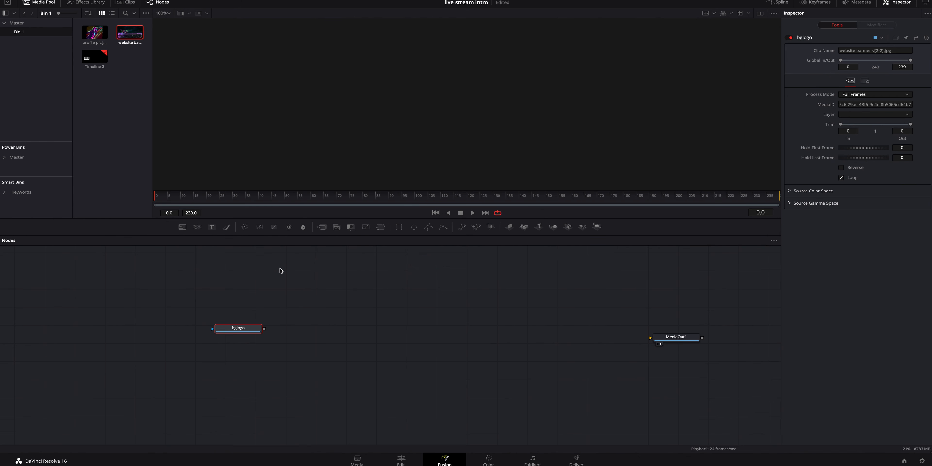
pyautogui.moveTo(264, 330); pyautogui.dragTo(658, 325)
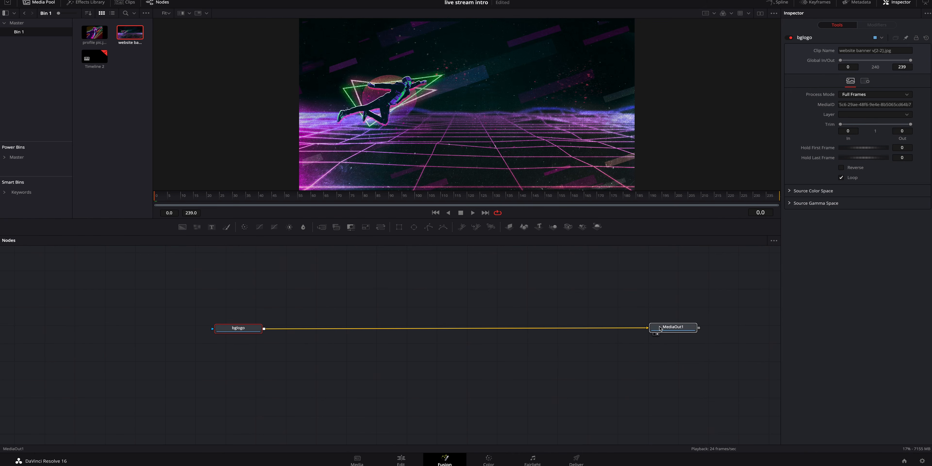
pyautogui.moveTo(478, 218); pyautogui.dragTo(486, 267)
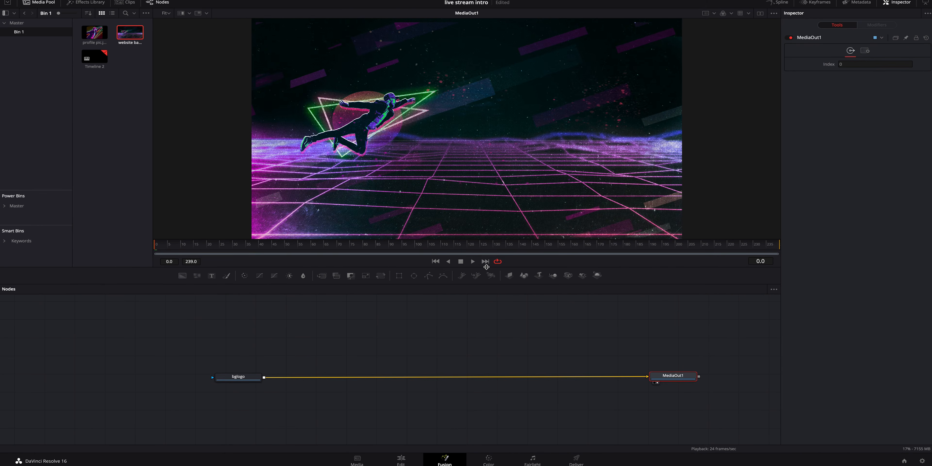
# - Add a Gaussian Blur after the bglogo node and stack the two nodes vertically
pyautogui.click(242, 379)
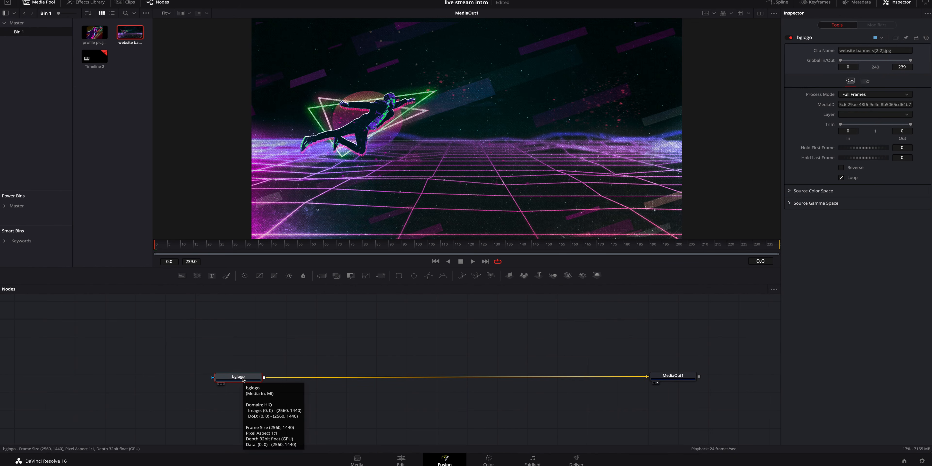
pyautogui.hotkey('shift', 'space')
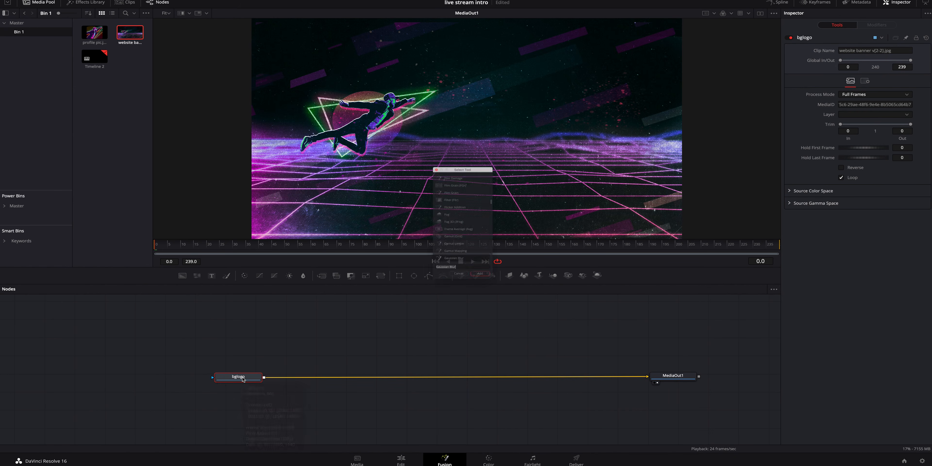
pyautogui.write('Gaussian Blur')
pyautogui.write('blur')
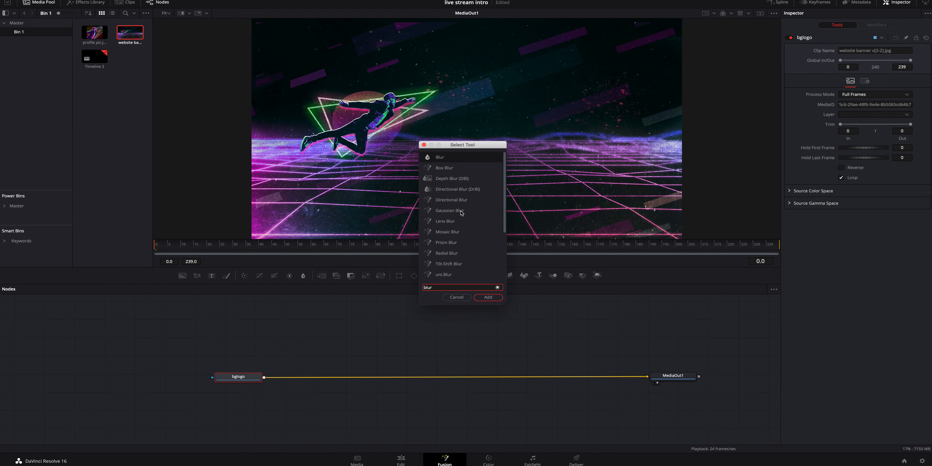
pyautogui.click(461, 213)
pyautogui.click(487, 298)
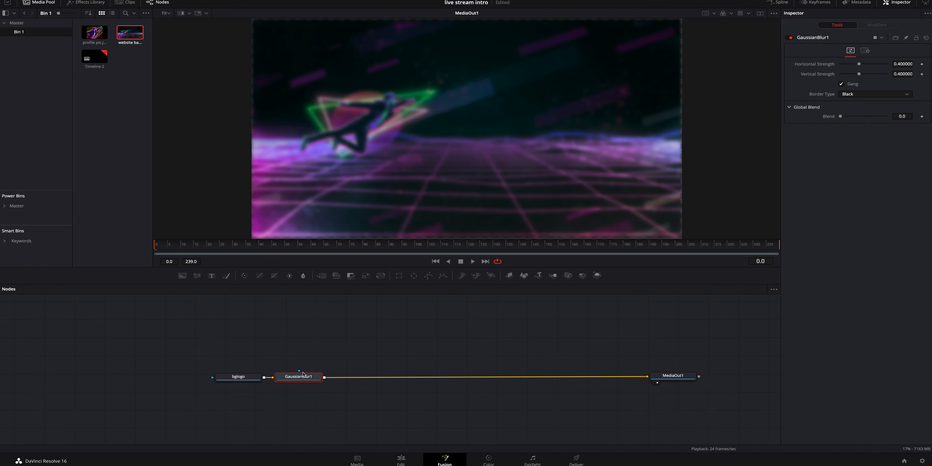
pyautogui.moveTo(293, 376); pyautogui.dragTo(247, 353)
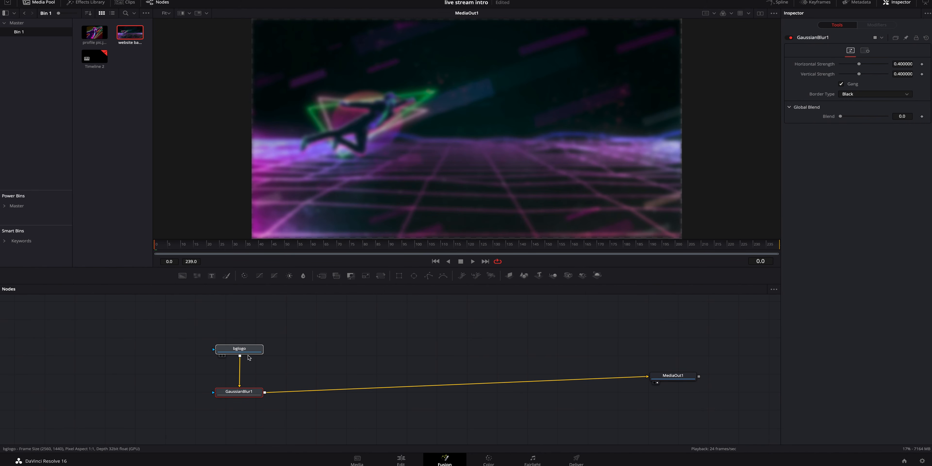
pyautogui.moveTo(249, 394); pyautogui.dragTo(248, 382)
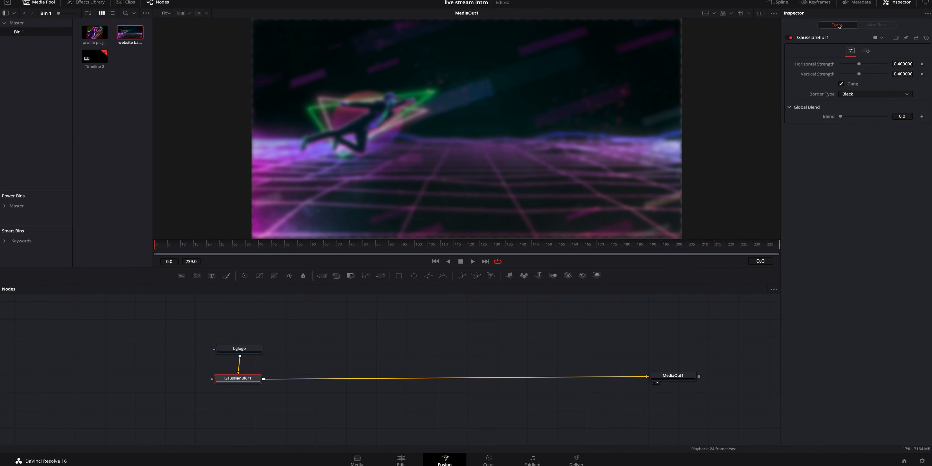
# - Set the Gaussian blur's border type to Replicate and its horizontal and vertical strength to 0.394
pyautogui.click(849, 95)
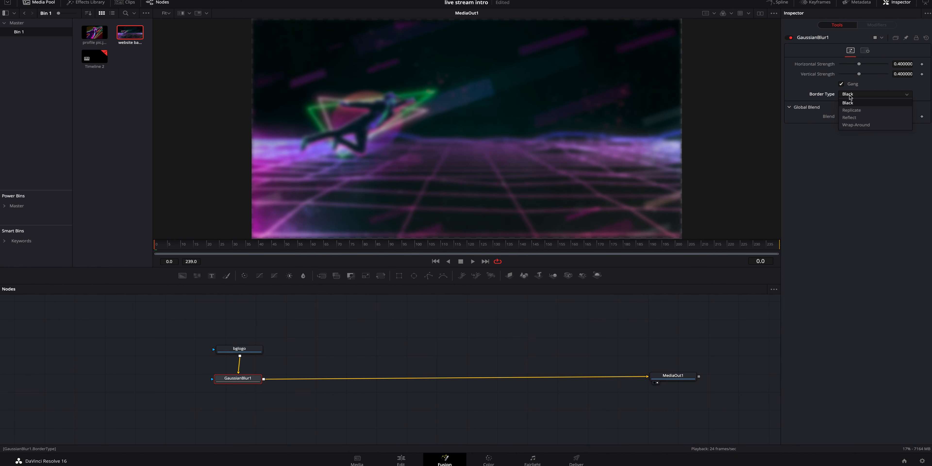
pyautogui.click(852, 110)
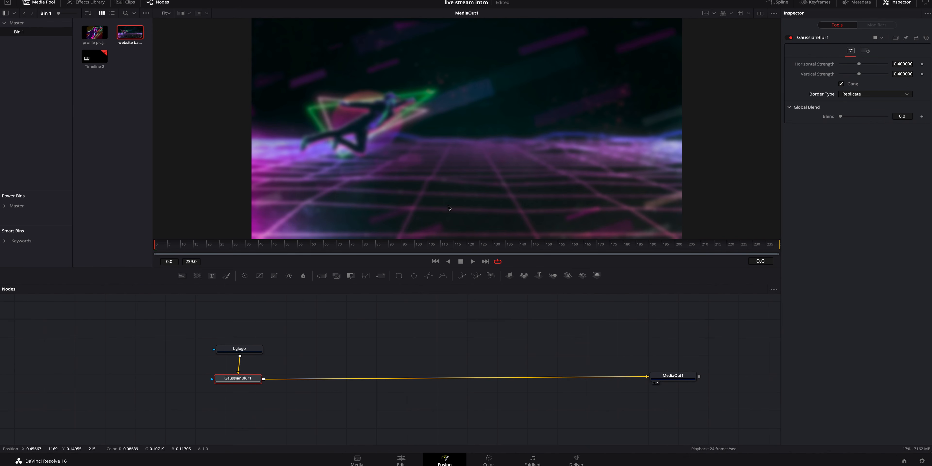
pyautogui.moveTo(860, 75); pyautogui.dragTo(859, 75)
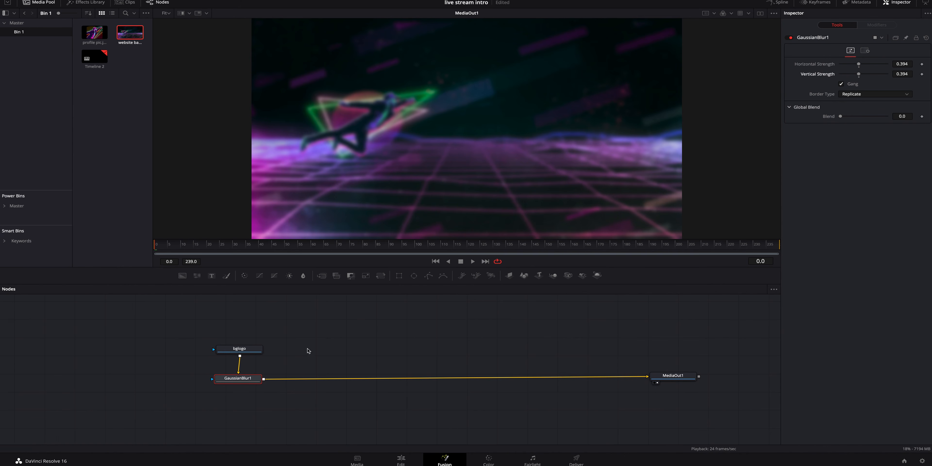
# - Insert a Transform node between bglogo and the Gaussian blur, and space the nodes out vertically
pyautogui.click(246, 352)
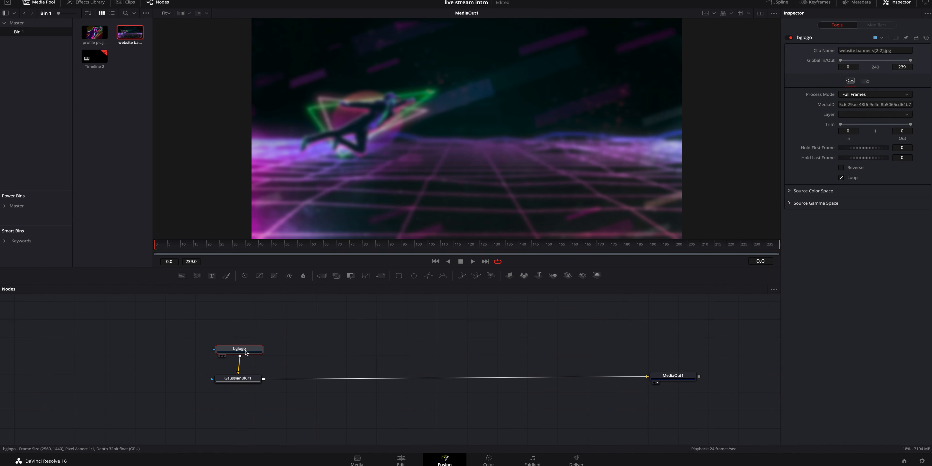
pyautogui.hotkey('shift', 'space')
pyautogui.write('trans')
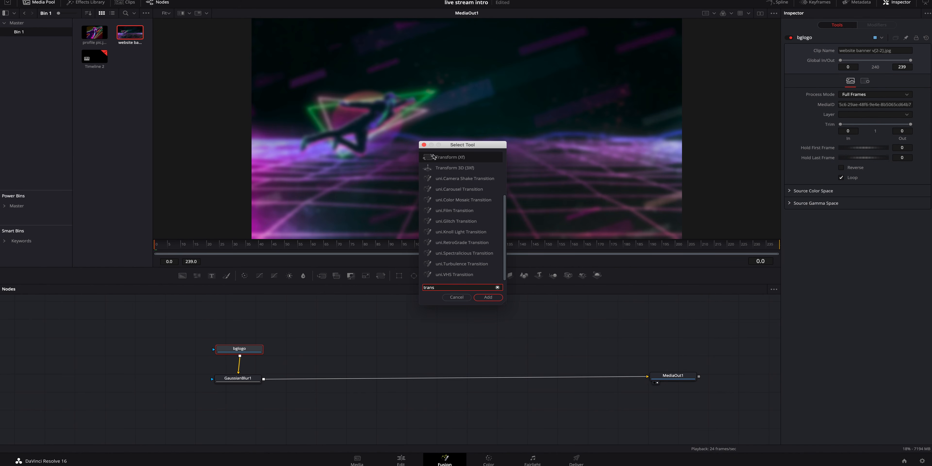
pyautogui.click(434, 157)
pyautogui.click(489, 298)
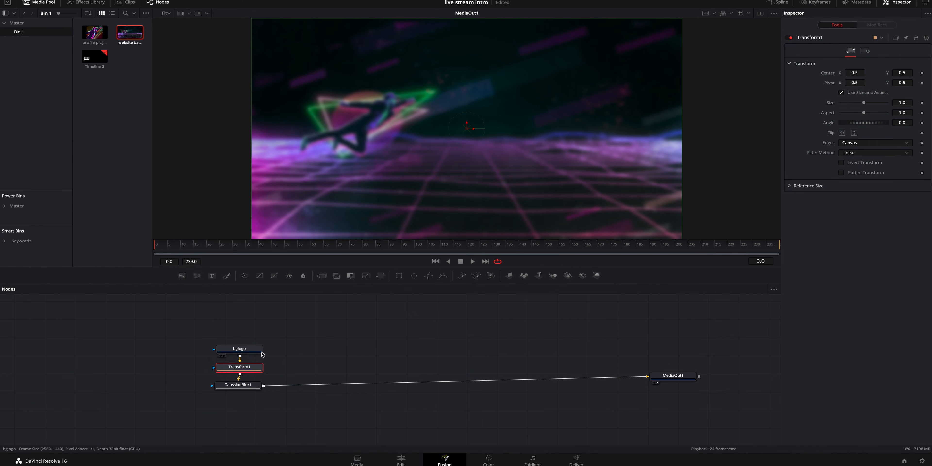
pyautogui.moveTo(255, 350); pyautogui.dragTo(256, 334)
pyautogui.moveTo(252, 369); pyautogui.dragTo(253, 359)
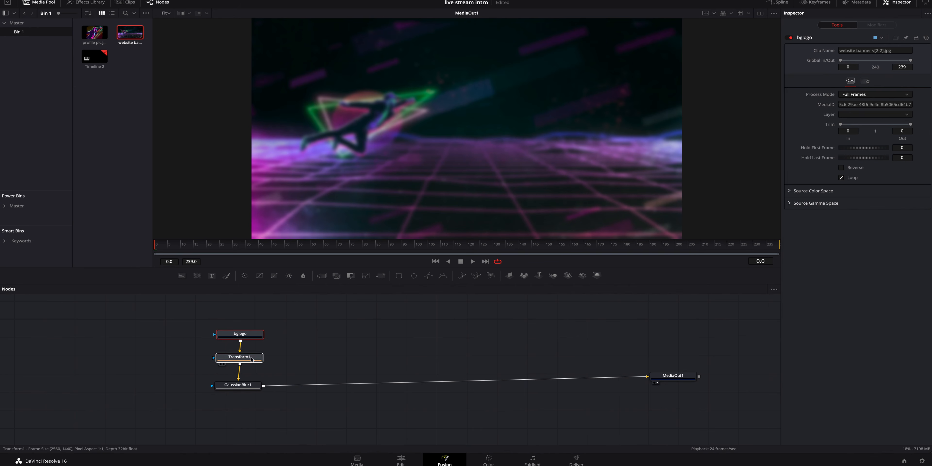
# - Set the Transform node's size to 1.89, center to X 0.64 and Y 0.518, and pivot X to 0.552
pyautogui.click(252, 360)
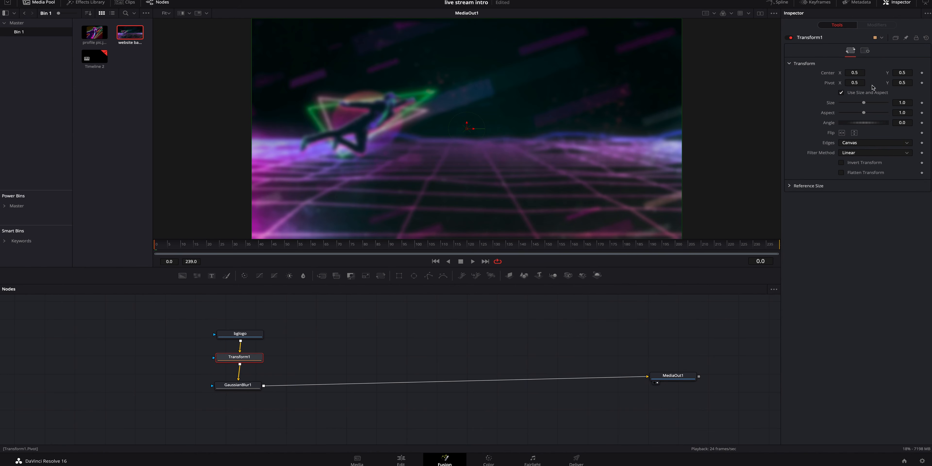
pyautogui.moveTo(866, 104); pyautogui.dragTo(872, 103)
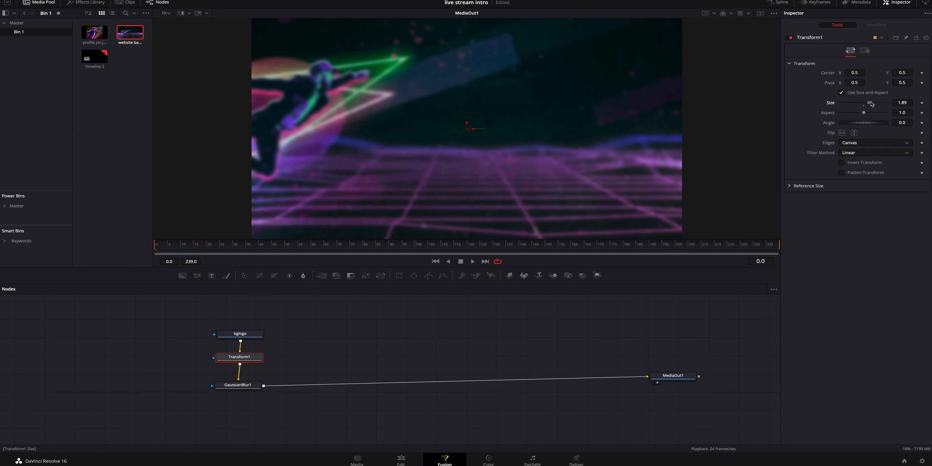
pyautogui.moveTo(855, 73); pyautogui.dragTo(910, 75)
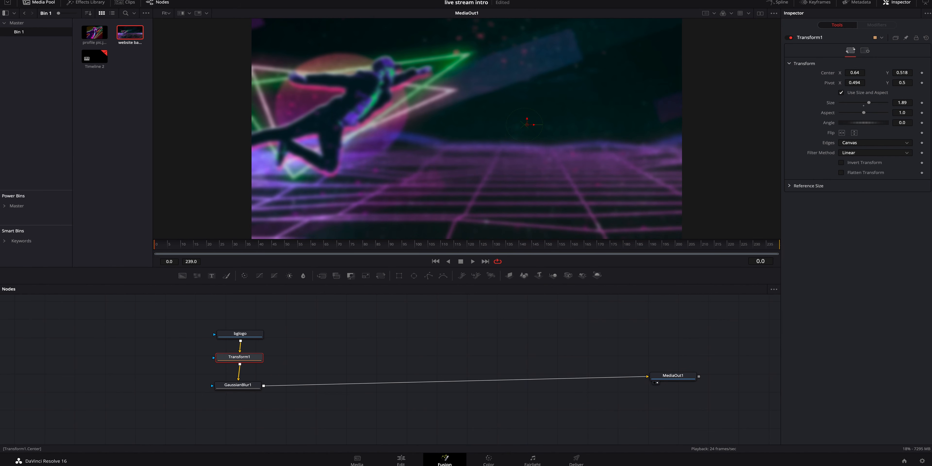
pyautogui.moveTo(855, 82); pyautogui.dragTo(876, 83)
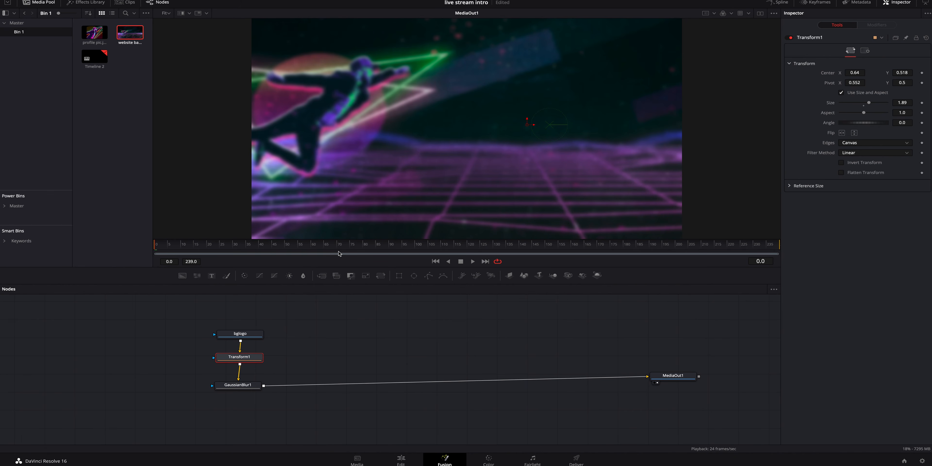
# - Line up MediaOut1 with the Gaussian blur node and insert a Merge node on the connection between them
pyautogui.moveTo(673, 376); pyautogui.dragTo(664, 383)
pyautogui.click(331, 342)
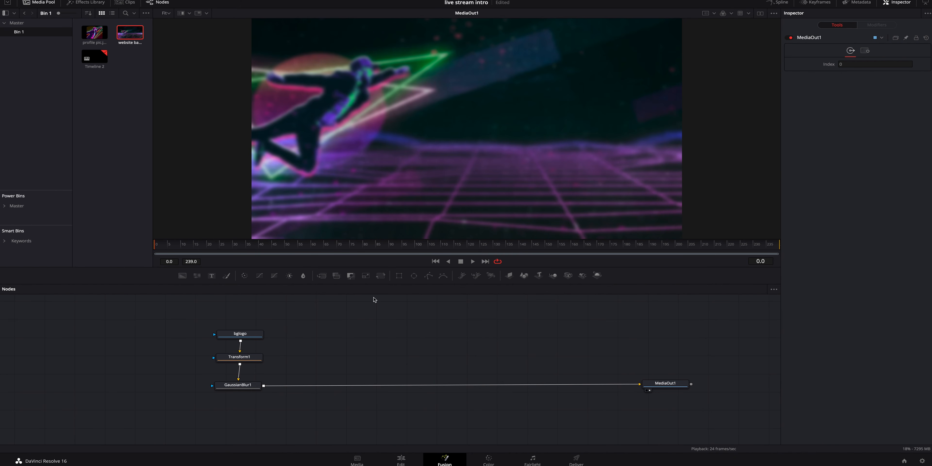
pyautogui.click(322, 278)
pyautogui.moveTo(422, 354); pyautogui.dragTo(328, 386)
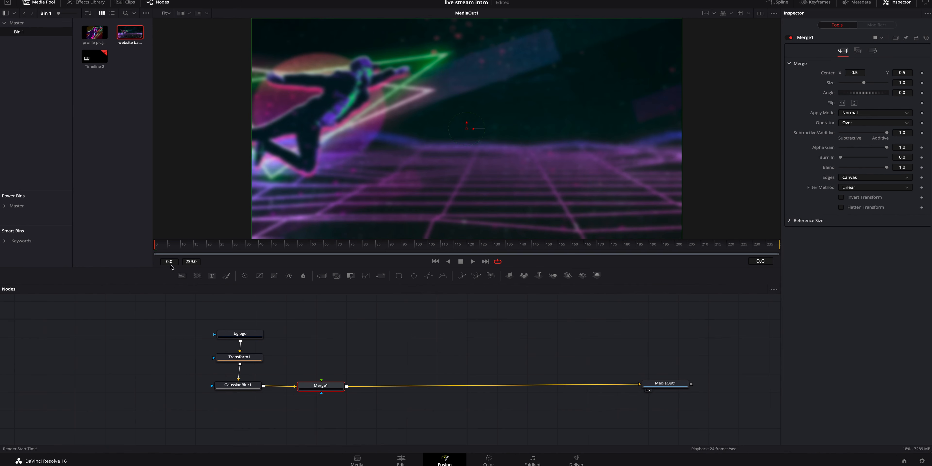
# - Add a Background node as the foreground of Merge1 and attach a Polygon mask to it, placed above it
pyautogui.click(323, 343)
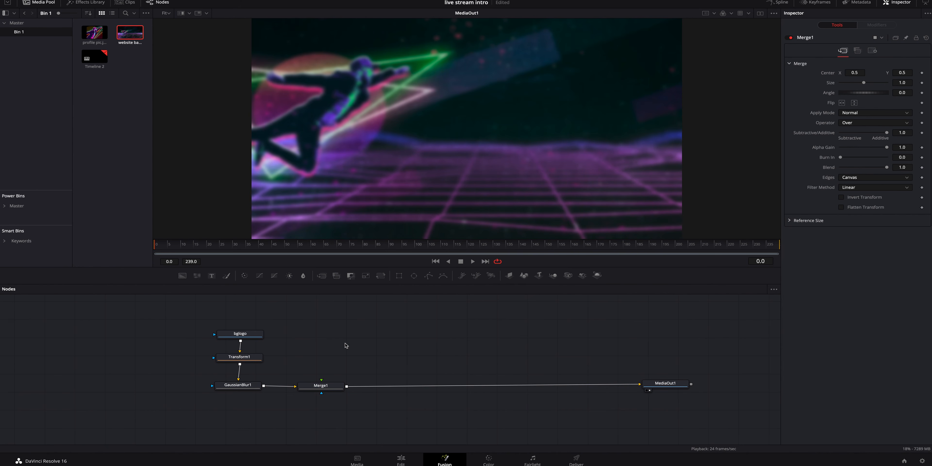
pyautogui.click(182, 276)
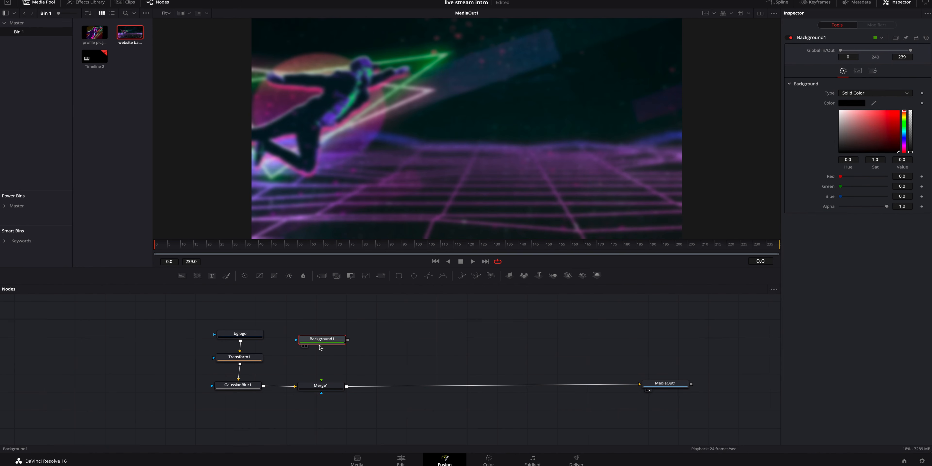
pyautogui.moveTo(323, 342); pyautogui.dragTo(322, 381)
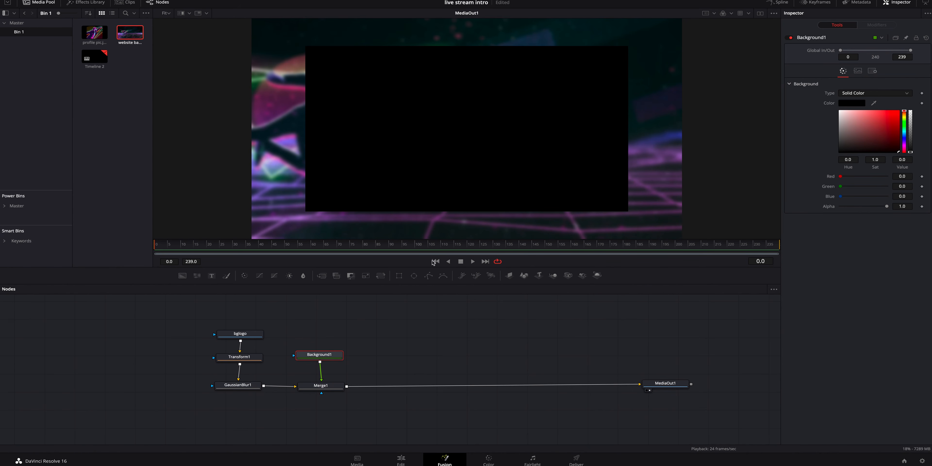
pyautogui.click(429, 276)
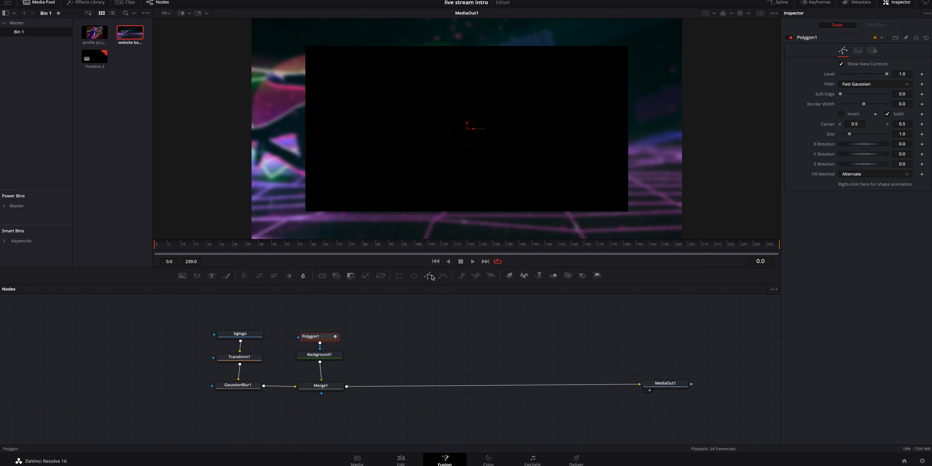
pyautogui.moveTo(334, 331); pyautogui.dragTo(329, 330)
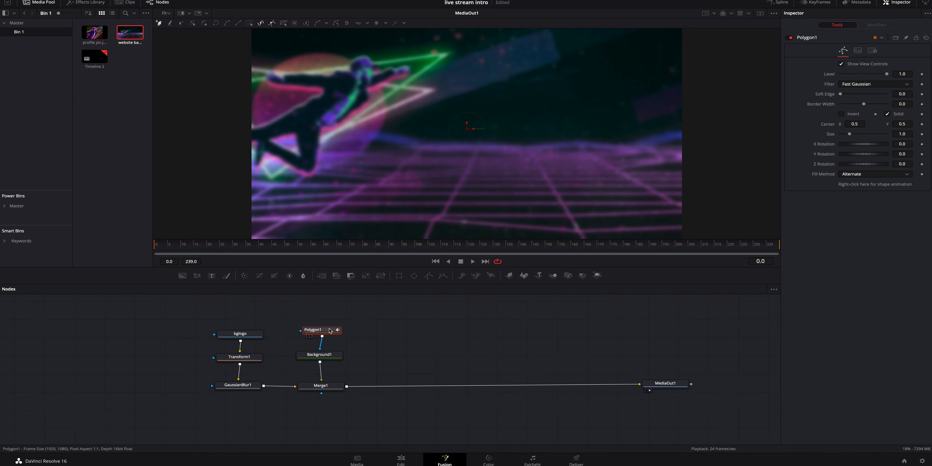
# - At 50% viewer zoom, draw a closed four-point polygon mask with a slanted left edge, extending beyond the right half of the frame
pyautogui.click(169, 14)
pyautogui.click(165, 38)
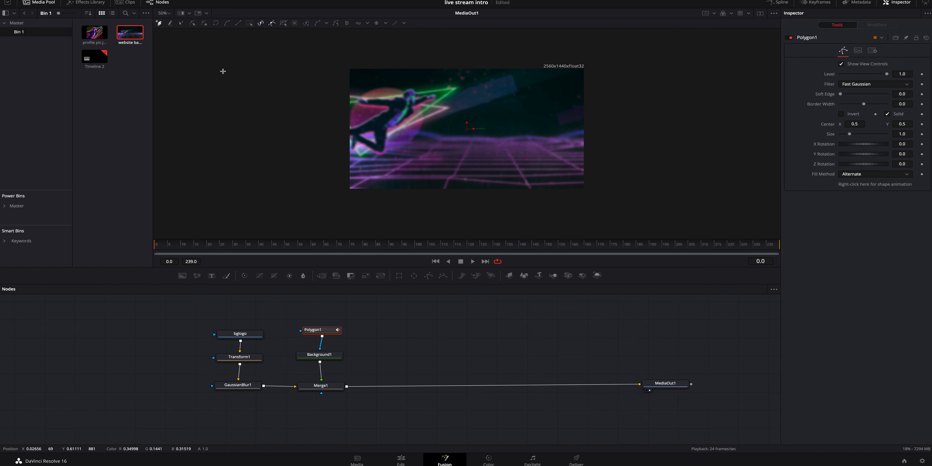
pyautogui.click(169, 14)
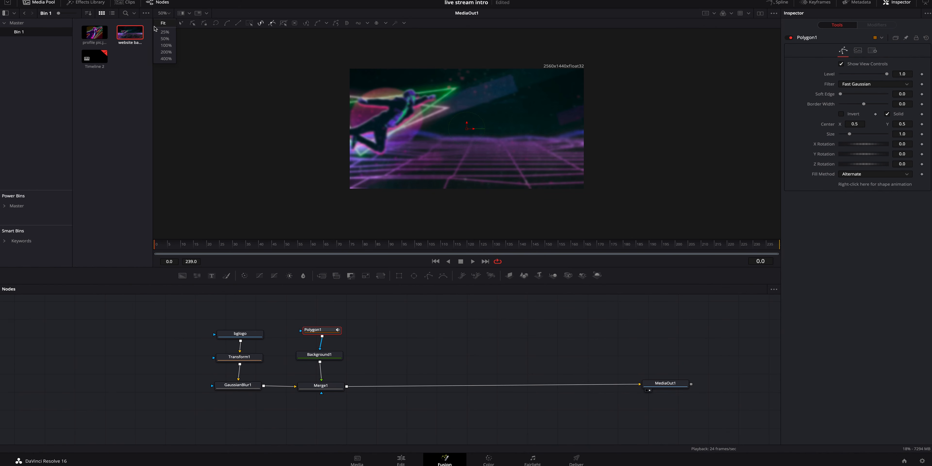
pyautogui.click(165, 23)
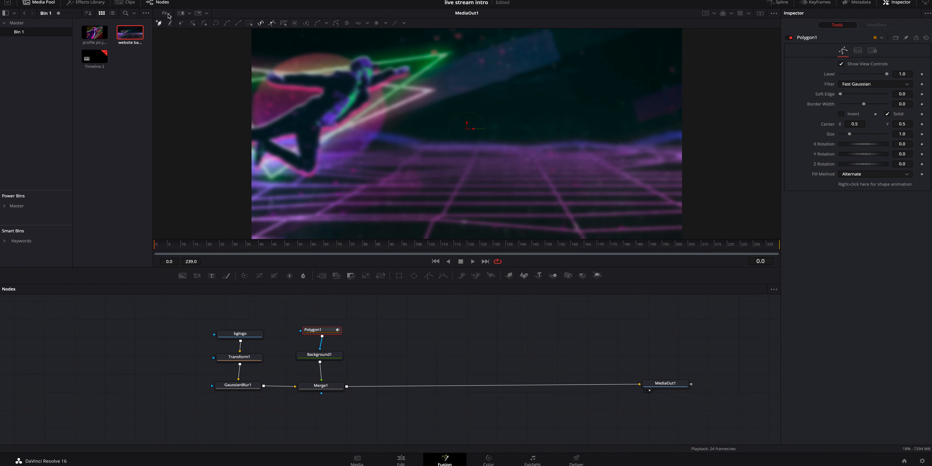
pyautogui.click(171, 15)
pyautogui.click(165, 41)
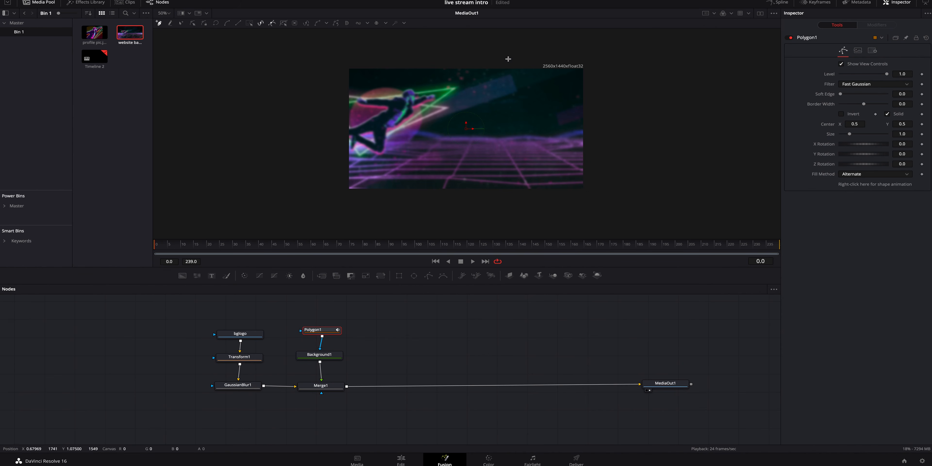
pyautogui.click(442, 155)
pyautogui.click(408, 205)
pyautogui.click(595, 208)
pyautogui.click(602, 52)
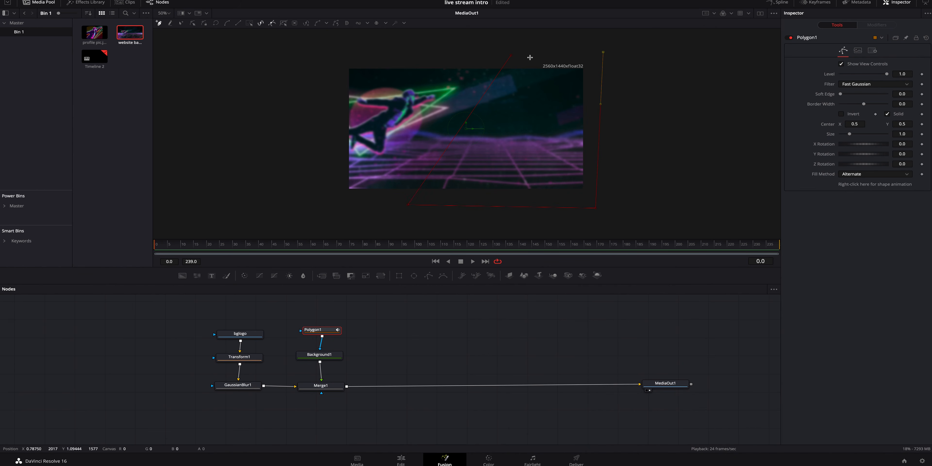
pyautogui.click(511, 55)
pyautogui.moveTo(595, 209); pyautogui.dragTo(611, 208)
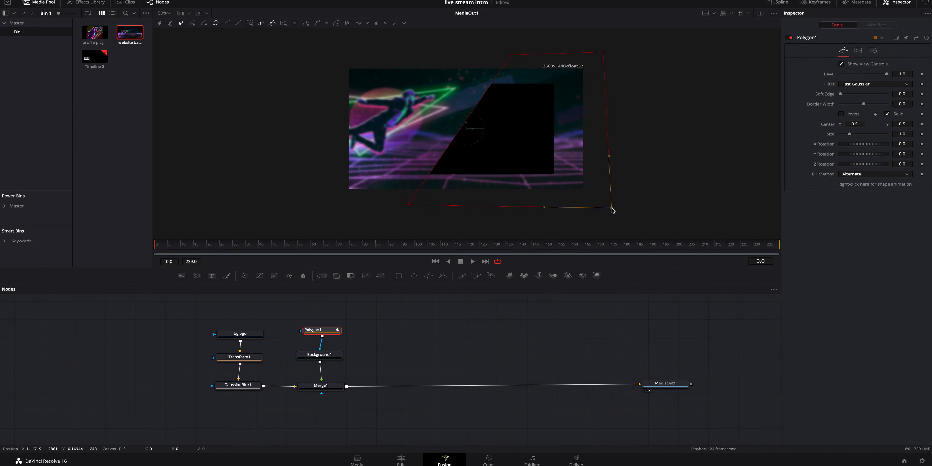
pyautogui.moveTo(605, 53); pyautogui.dragTo(615, 52)
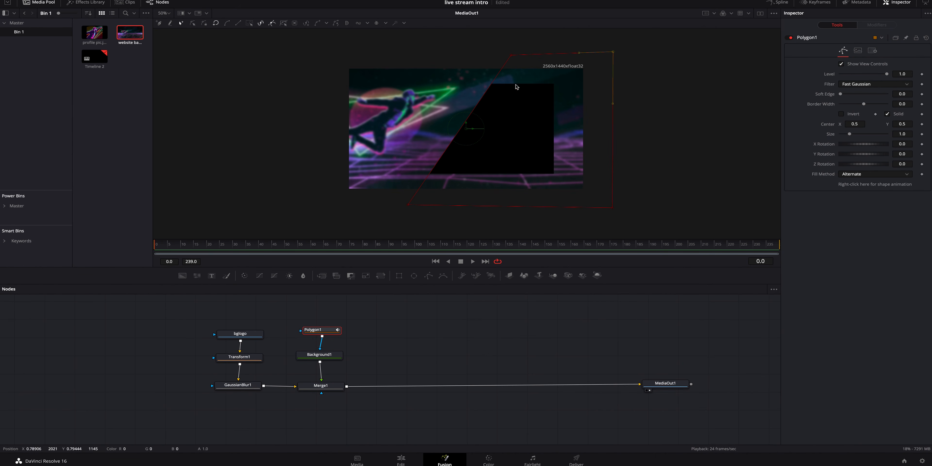
# - Insert a Transform node between Background1 and Merge1, space the stack upward, and set the transform's size to 1.83
pyautogui.click(330, 356)
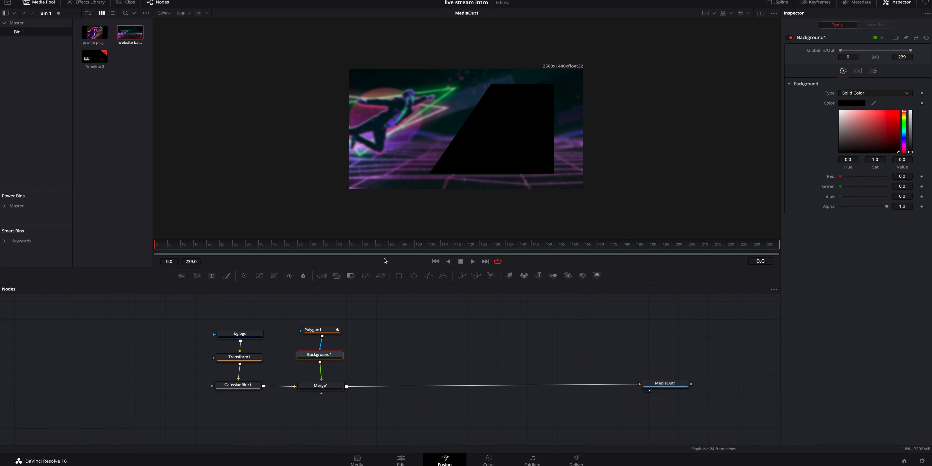
pyautogui.click(381, 276)
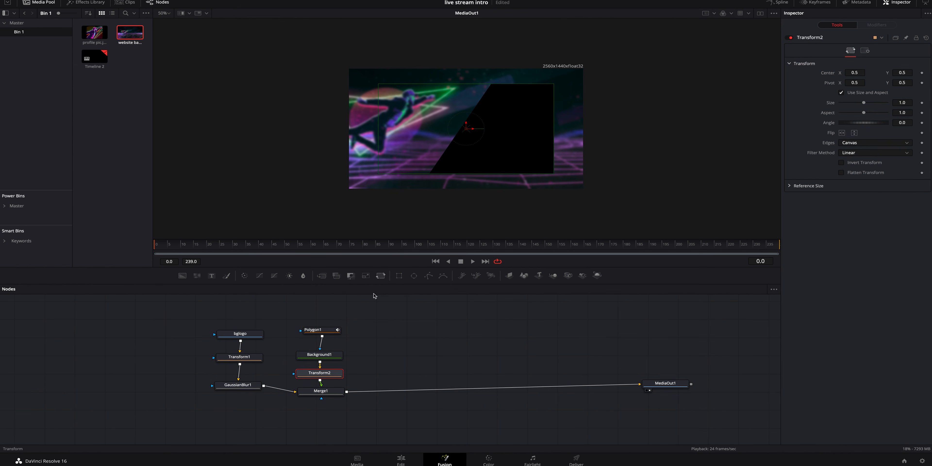
pyautogui.moveTo(352, 318); pyautogui.dragTo(334, 343)
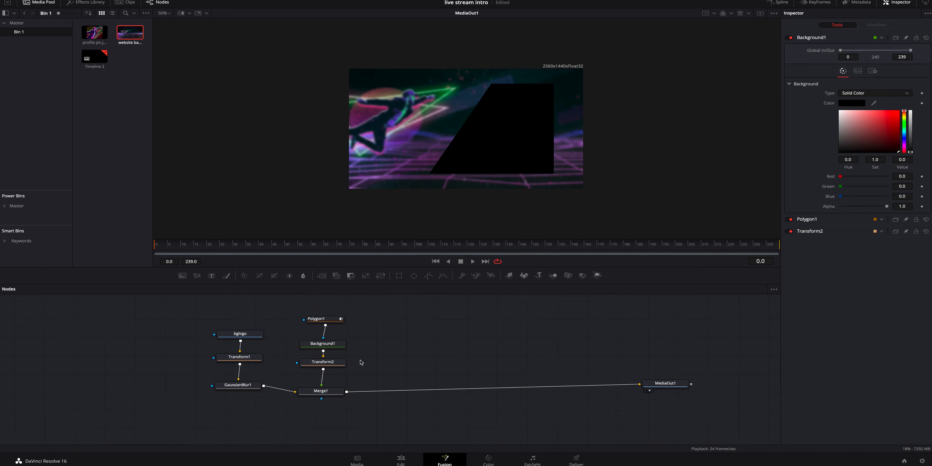
pyautogui.click(323, 362)
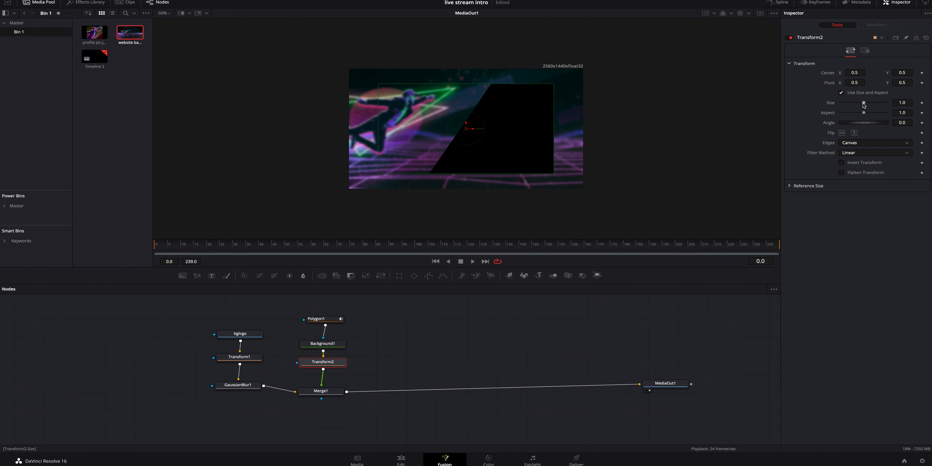
pyautogui.moveTo(864, 105); pyautogui.dragTo(869, 105)
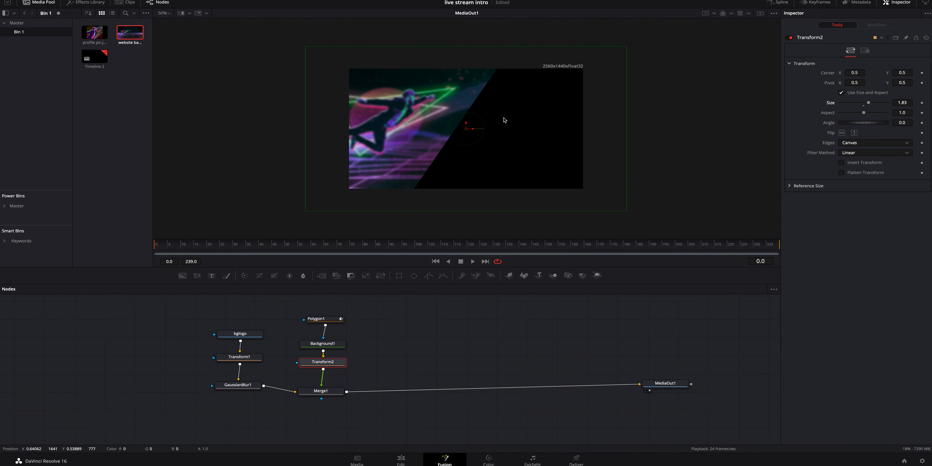
# - Set Polygon1's soft edge to 0.1102 and its border width to 0.038
pyautogui.click(326, 319)
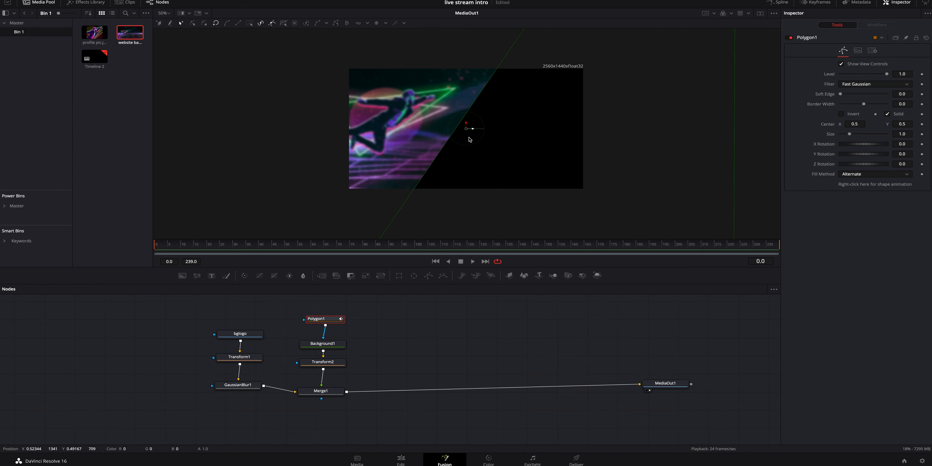
pyautogui.moveTo(841, 94); pyautogui.dragTo(862, 97)
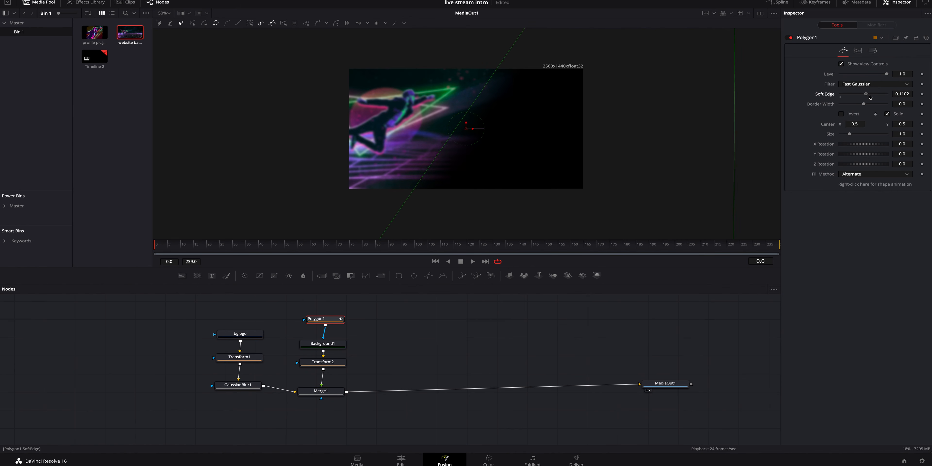
pyautogui.moveTo(866, 106)
pyautogui.mouseDown()
pyautogui.moveTo(874, 107)
pyautogui.moveTo(861, 106)
pyautogui.mouseUp()
pyautogui.scroll(4, 658, 145)
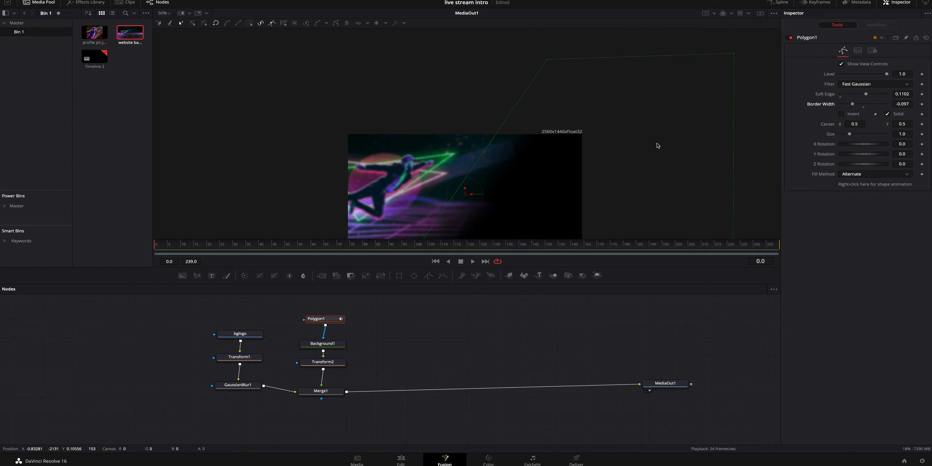
pyautogui.scroll(-3, 632, 124)
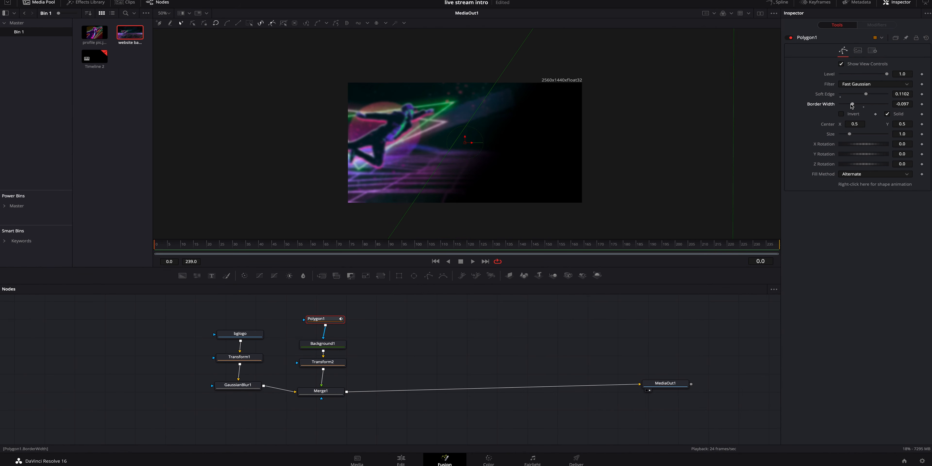
pyautogui.moveTo(852, 106); pyautogui.dragTo(870, 105)
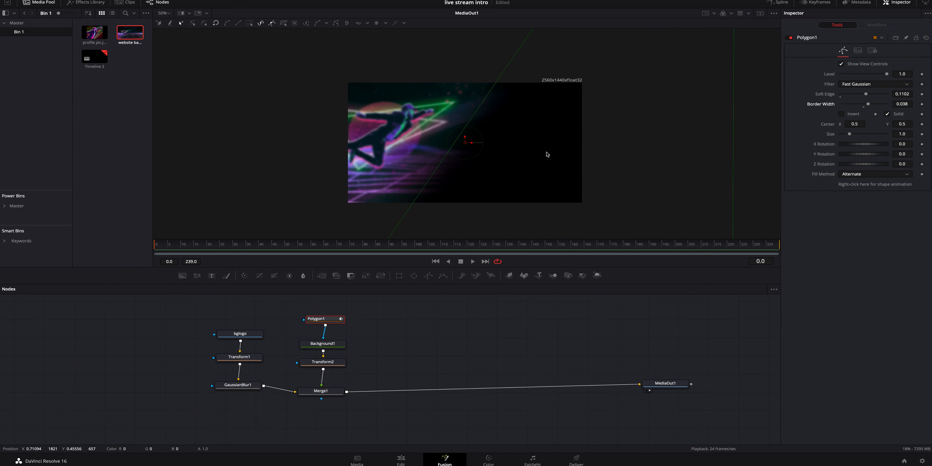
# - Sample a dark blue from the banner image as Background1's color and set its alpha to 0.898
pyautogui.click(336, 344)
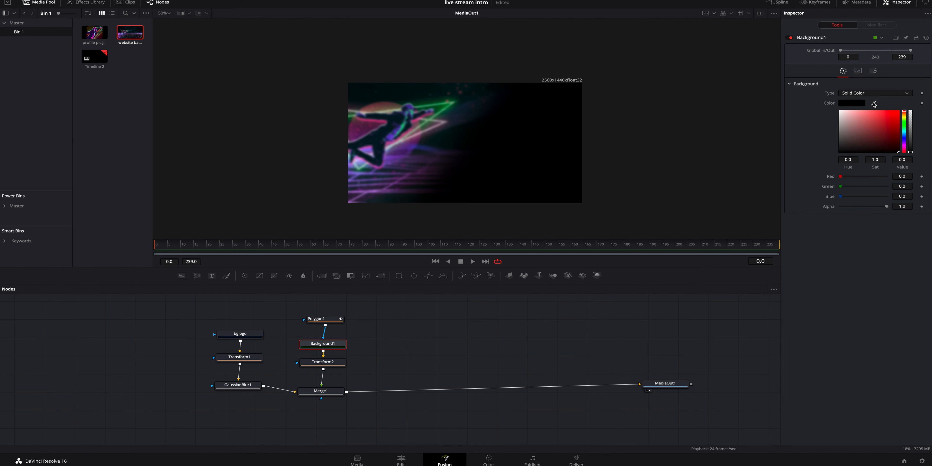
pyautogui.moveTo(874, 104); pyautogui.dragTo(427, 144)
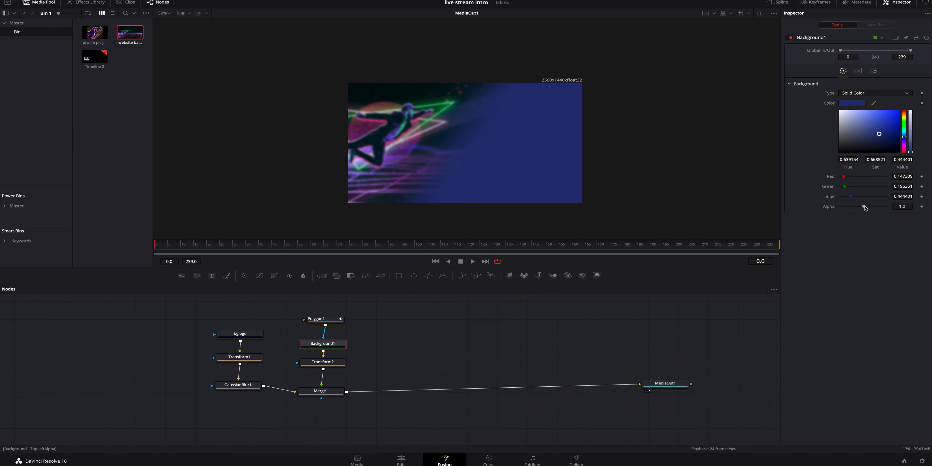
pyautogui.moveTo(865, 206); pyautogui.dragTo(861, 207)
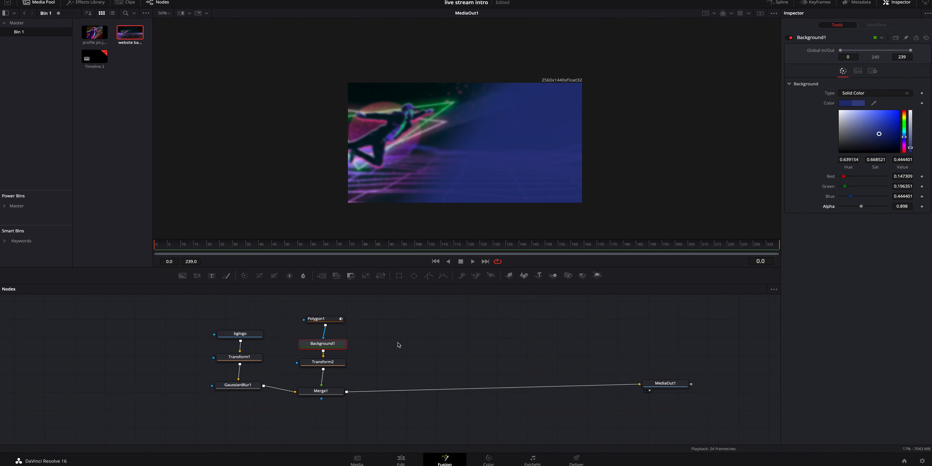
# - Duplicate the Polygon1, Background1 and Transform2 nodes and feed the copy into a new Merge node inserted after Merge1
pyautogui.moveTo(665, 384); pyautogui.dragTo(675, 385)
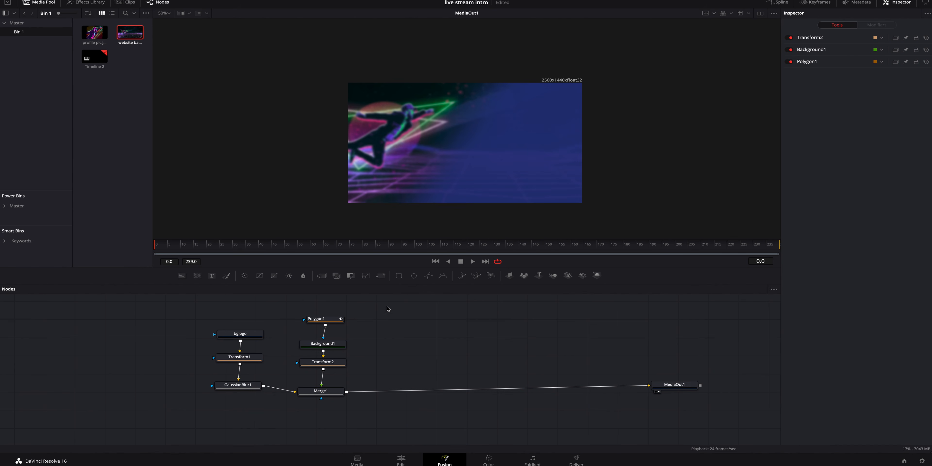
pyautogui.moveTo(388, 306); pyautogui.dragTo(328, 380)
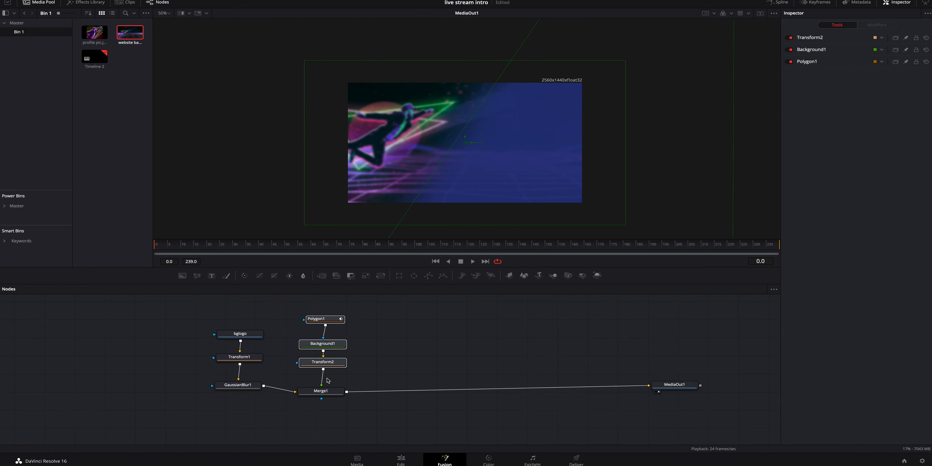
pyautogui.click(389, 361)
pyautogui.hotkey('ctrl', 'v')
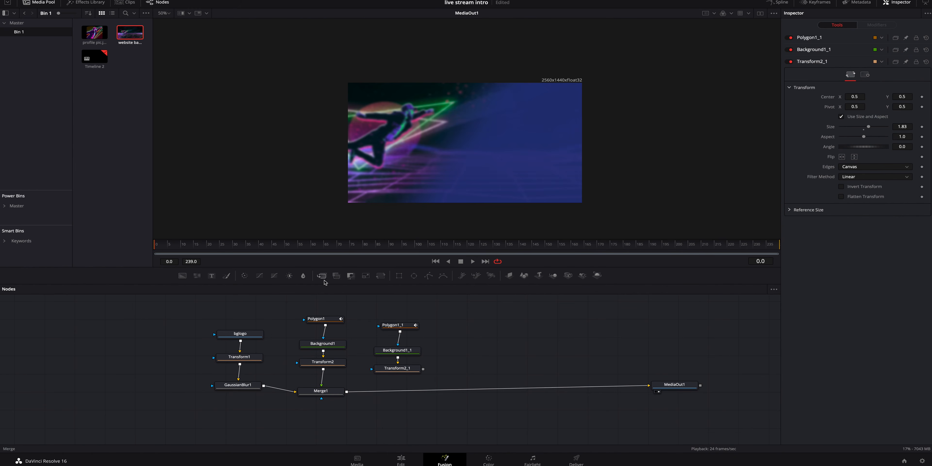
pyautogui.moveTo(321, 276); pyautogui.dragTo(398, 389)
pyautogui.moveTo(436, 325); pyautogui.dragTo(404, 356)
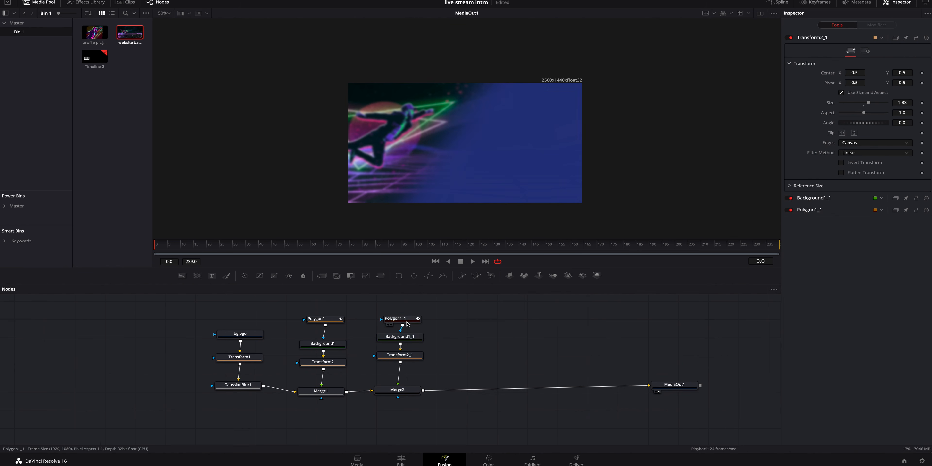
# - Color Background1_1 purple with hue 0.728, saturation 0.753 and value 0.37, and adjust Polygon1_1's border width to leave a blue edge
pyautogui.click(409, 337)
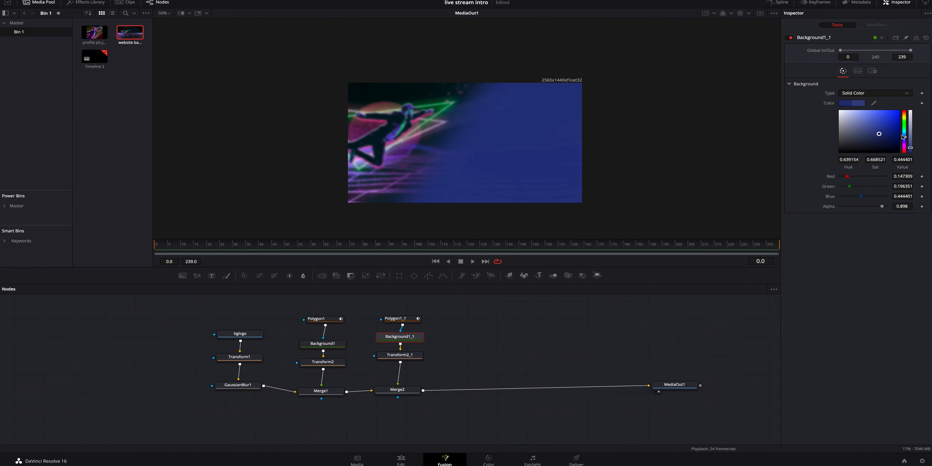
pyautogui.moveTo(904, 137); pyautogui.dragTo(885, 137)
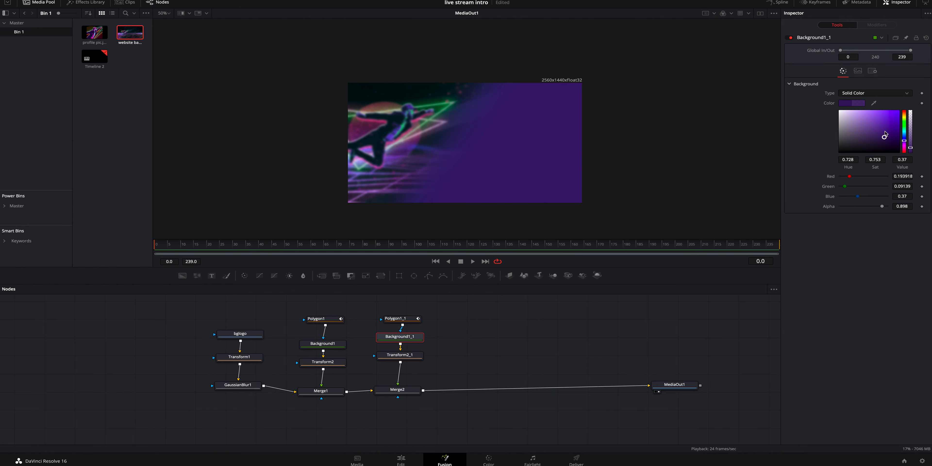
pyautogui.click(397, 319)
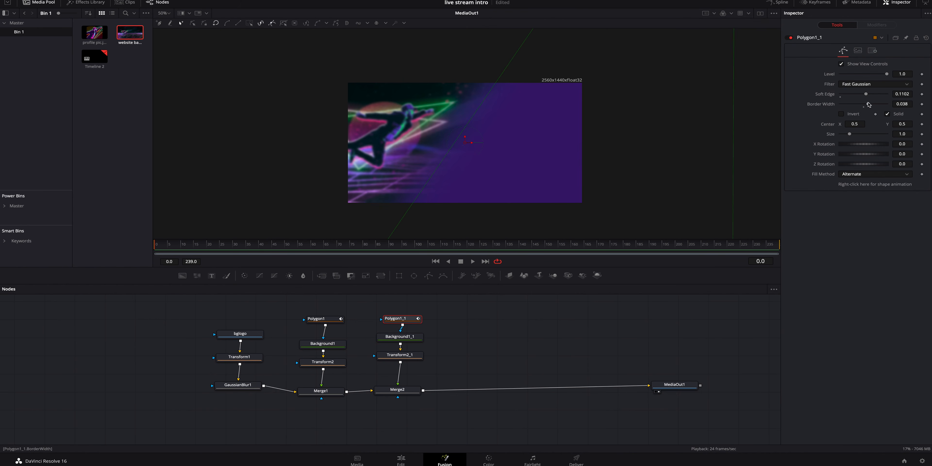
pyautogui.moveTo(869, 105); pyautogui.dragTo(894, 99)
pyautogui.click(506, 323)
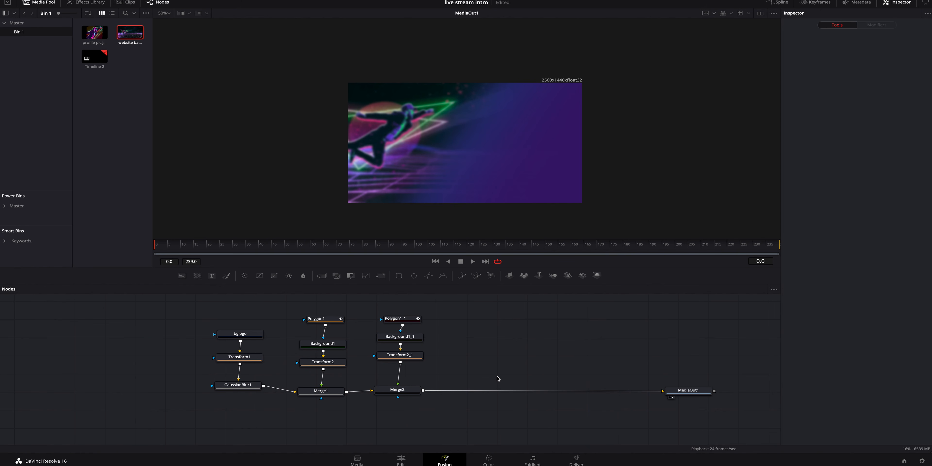
# - Insert a new Merge node between Merge2 and MediaOut1 and feed a new Text node into it
pyautogui.click(321, 276)
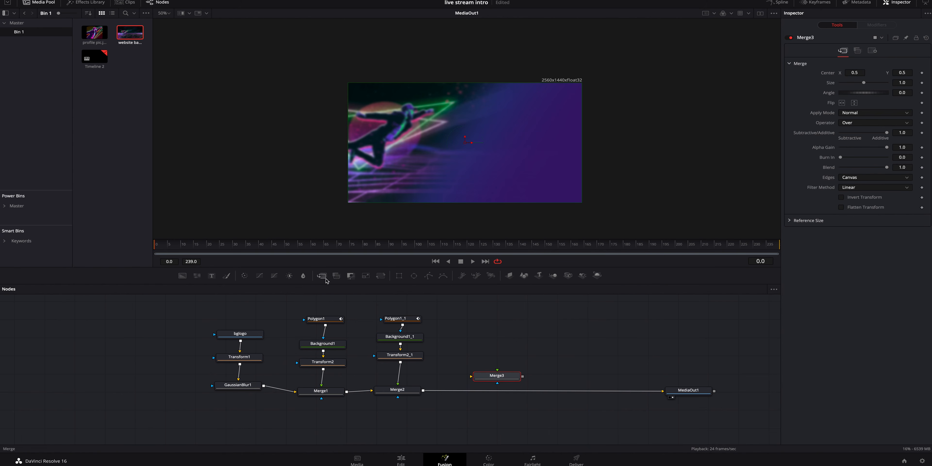
pyautogui.moveTo(506, 377); pyautogui.dragTo(493, 390)
pyautogui.click(516, 360)
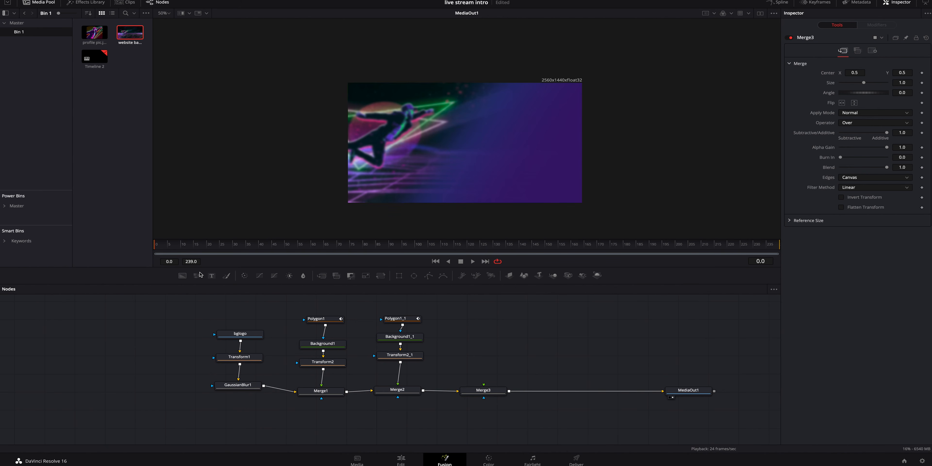
pyautogui.click(213, 276)
pyautogui.moveTo(516, 357); pyautogui.dragTo(489, 391)
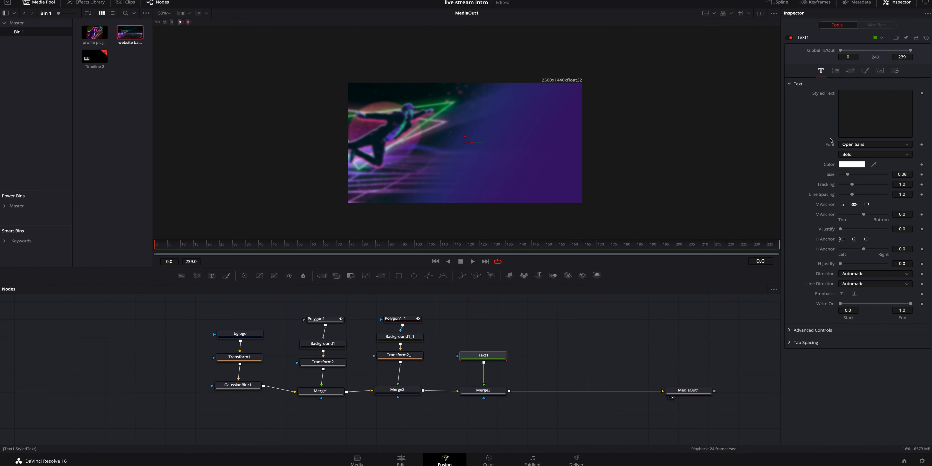
# - Enter STARTING in Text1 at size 0.2598, anchor it horizontally to the right and move it to the image's right edge
pyautogui.click(873, 102)
pyautogui.write('ST')
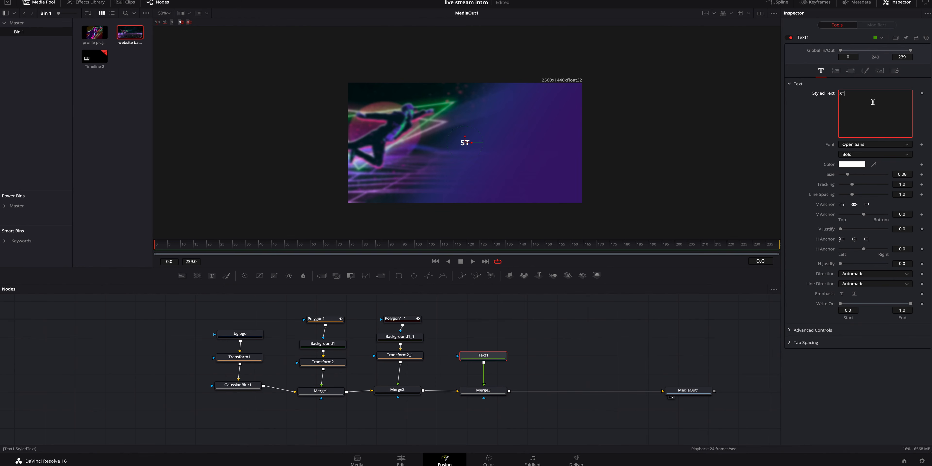
pyautogui.write('ARTING')
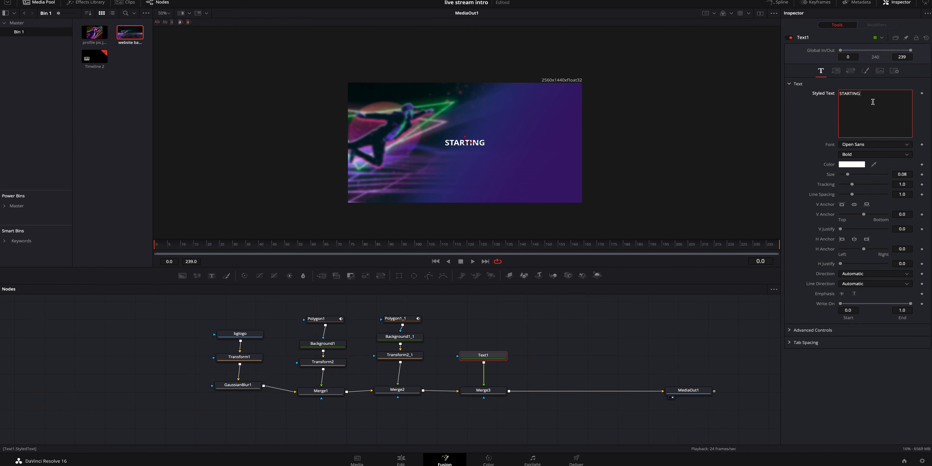
pyautogui.moveTo(848, 177); pyautogui.dragTo(868, 177)
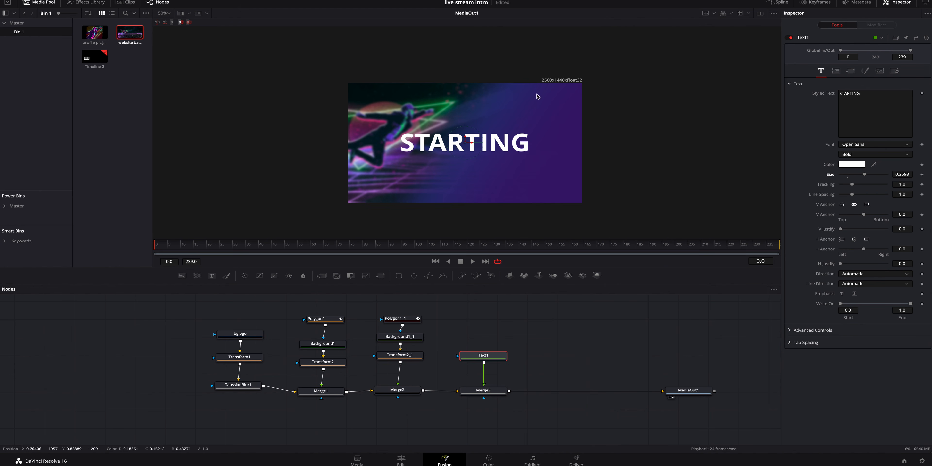
pyautogui.click(868, 240)
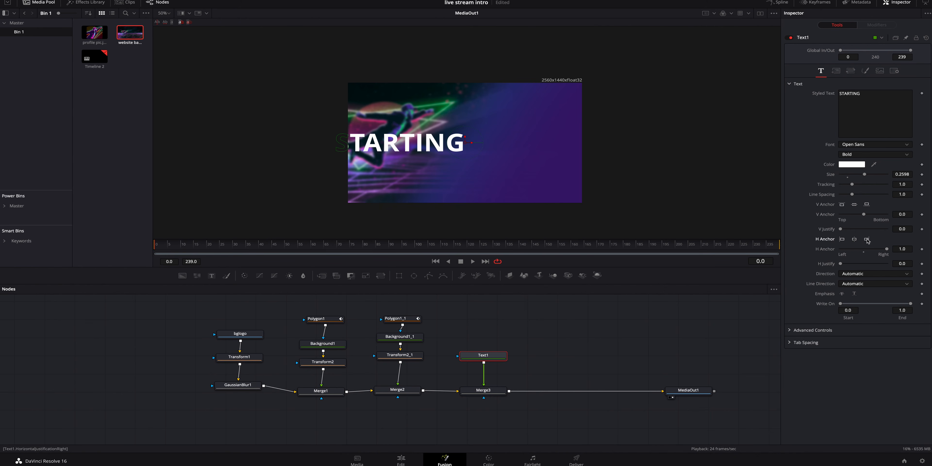
pyautogui.moveTo(474, 145); pyautogui.dragTo(581, 140)
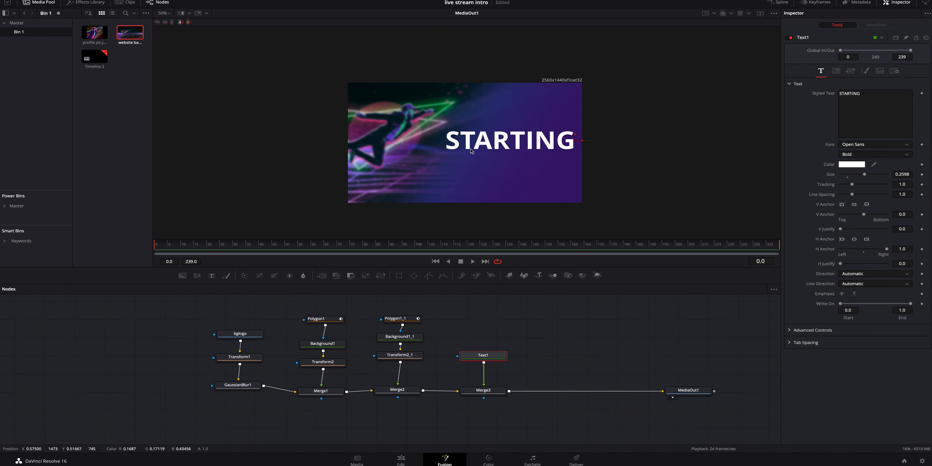
# - Insert a Transform node between Text1 and Merge3, spacing the nodes evenly
pyautogui.moveTo(484, 354); pyautogui.dragTo(485, 335)
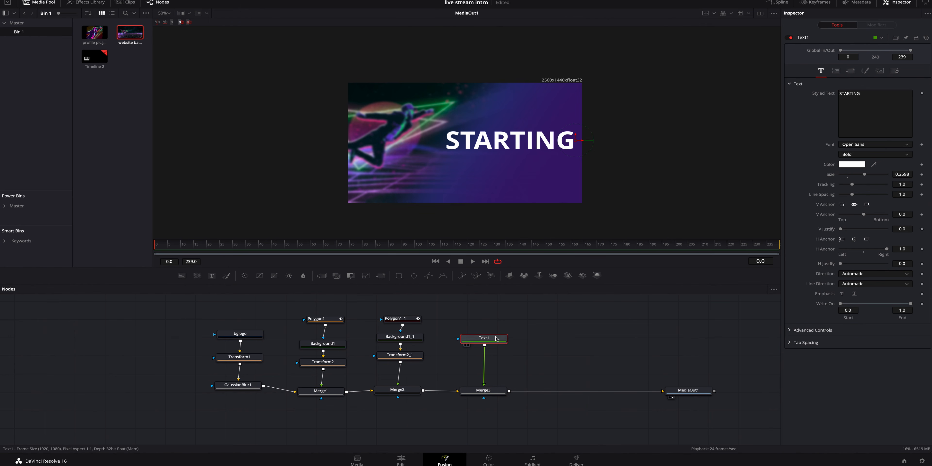
pyautogui.click(382, 277)
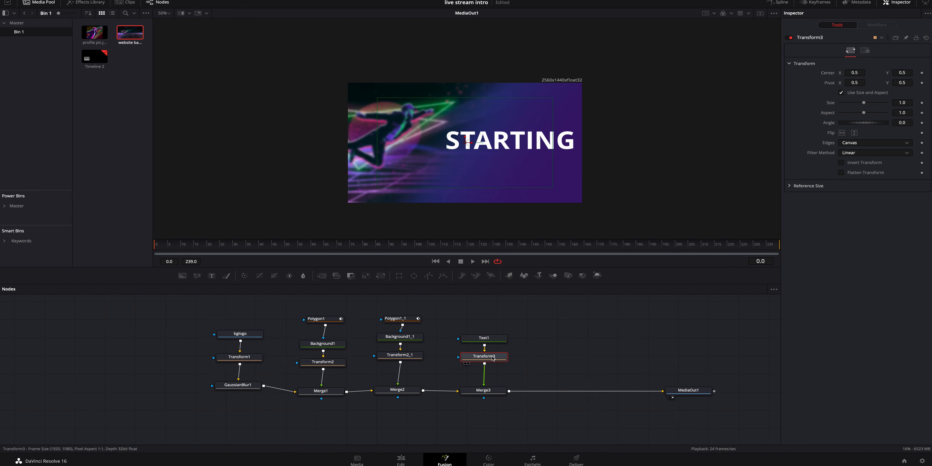
pyautogui.moveTo(494, 365); pyautogui.dragTo(494, 366)
pyautogui.click(538, 350)
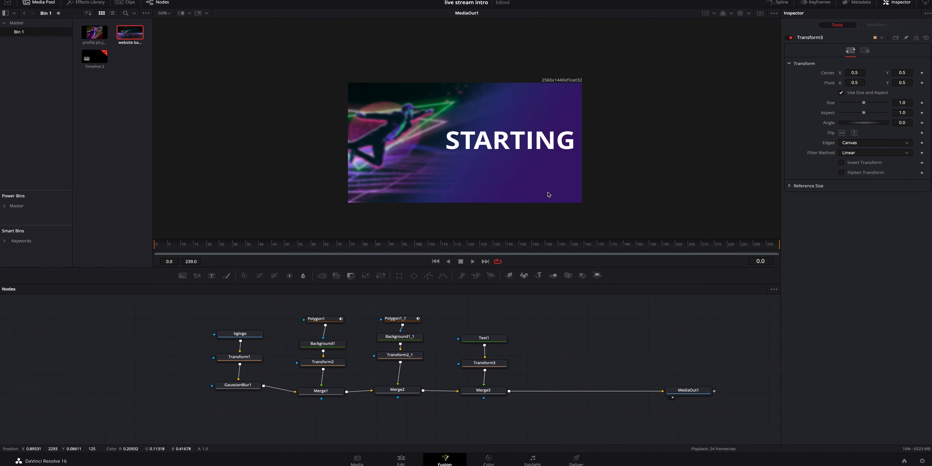
# - Duplicate the Text1, Transform3 and Merge3 nodes and connect the copied merge between Merge3 and MediaOut1
pyautogui.moveTo(518, 315); pyautogui.dragTo(477, 396)
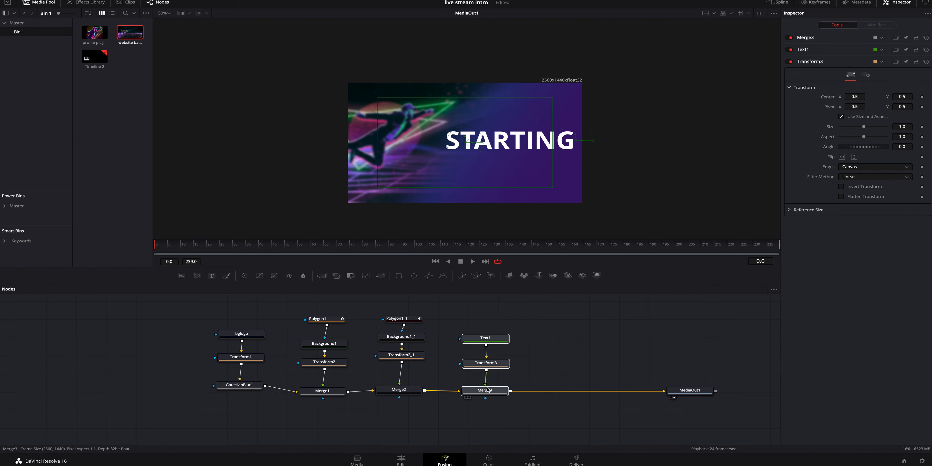
pyautogui.hotkey('ctrl', 'v')
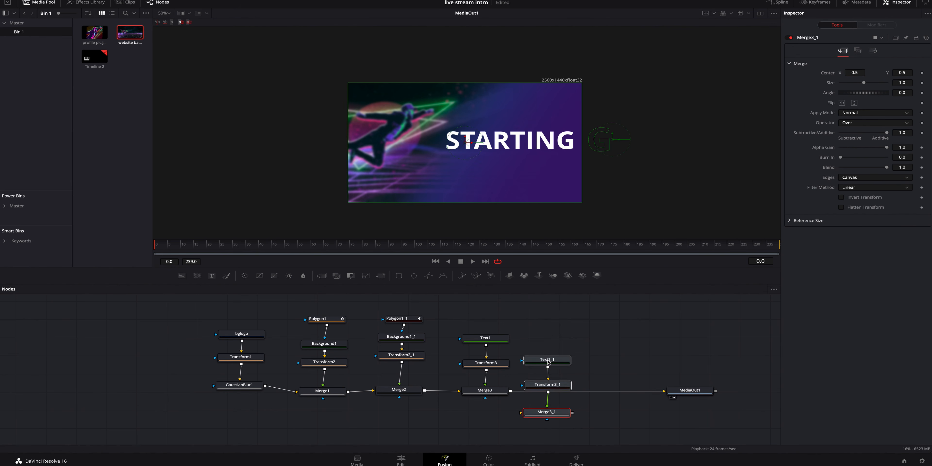
pyautogui.moveTo(554, 416); pyautogui.dragTo(577, 396)
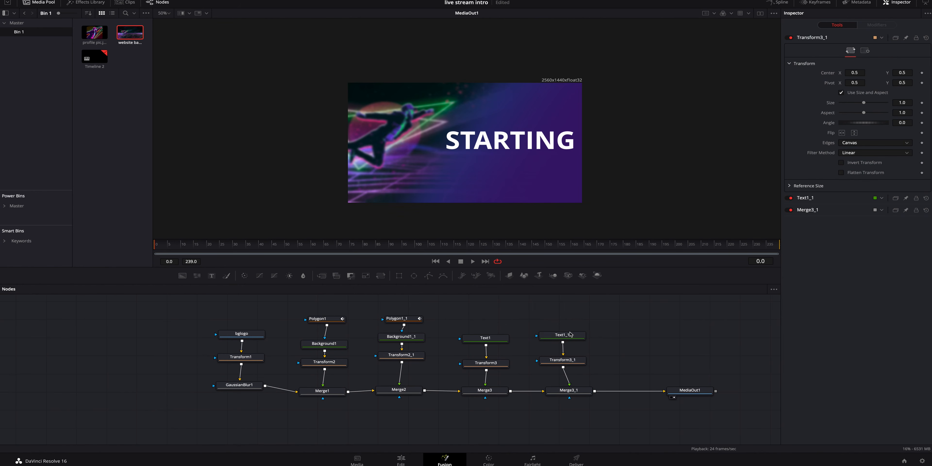
# - Change the Text1_1 wording to SOON and place it directly below STARTING near the image's right edge
pyautogui.click(562, 335)
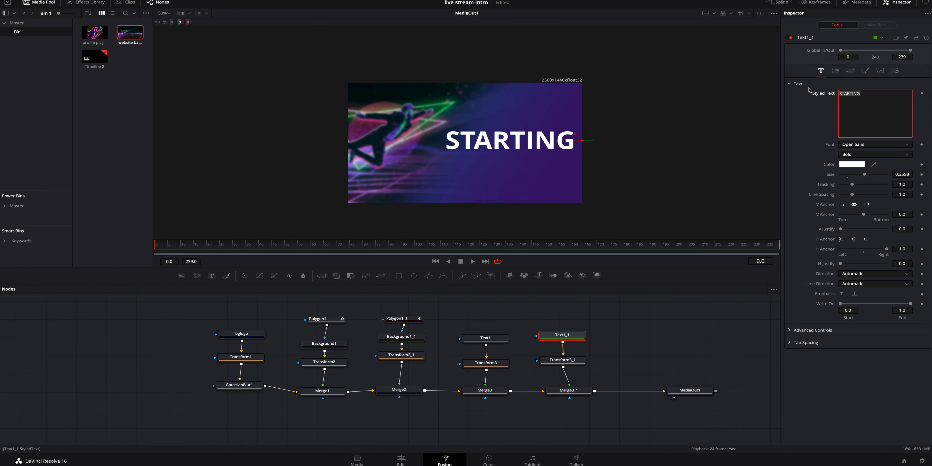
pyautogui.write('SOON')
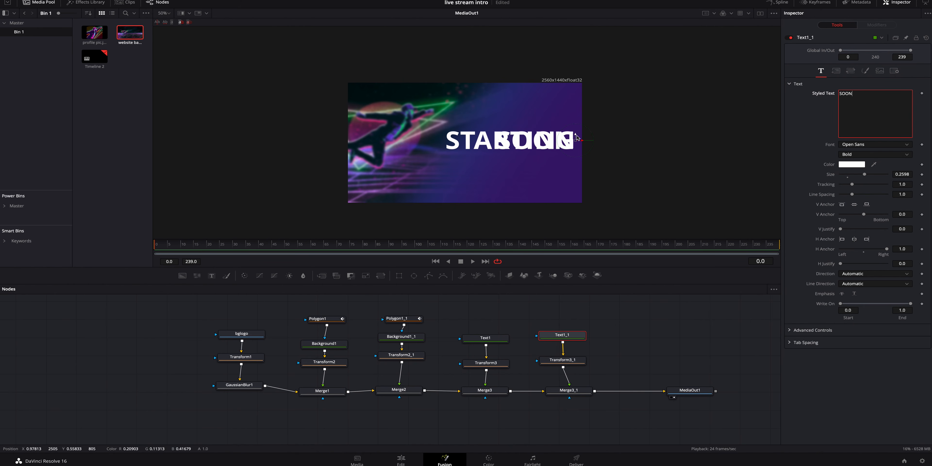
pyautogui.moveTo(576, 137); pyautogui.dragTo(587, 166)
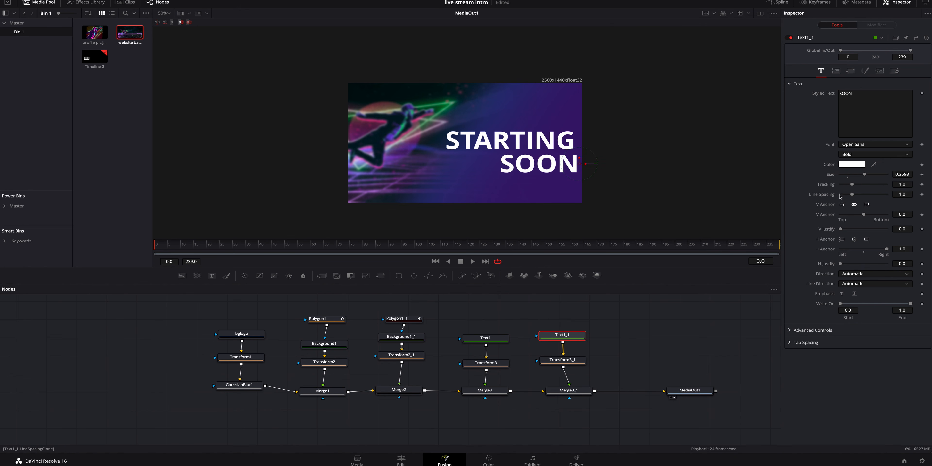
# - Set the SOON text's size to 0.2756 and its shading appearance to outline only
pyautogui.moveTo(865, 176); pyautogui.dragTo(867, 175)
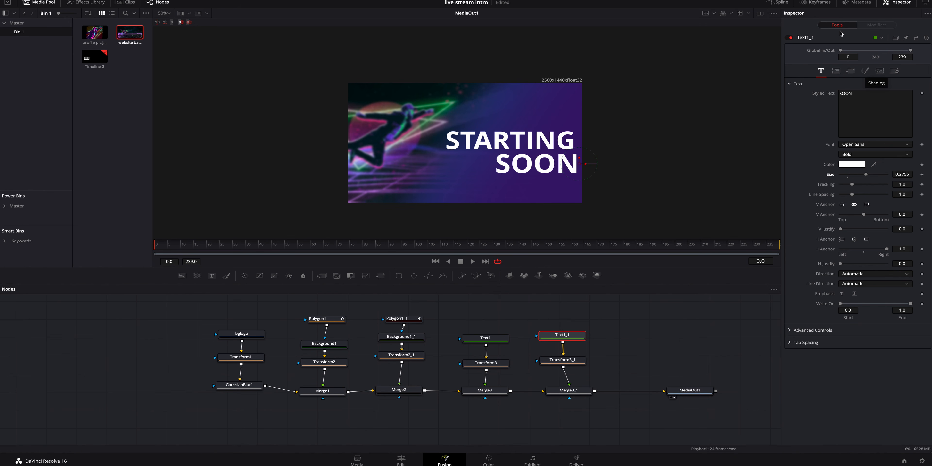
pyautogui.click(866, 72)
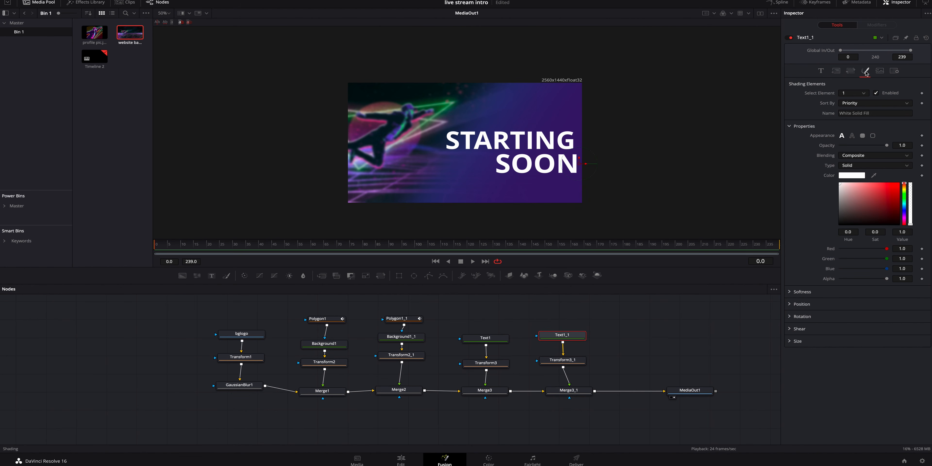
pyautogui.click(853, 135)
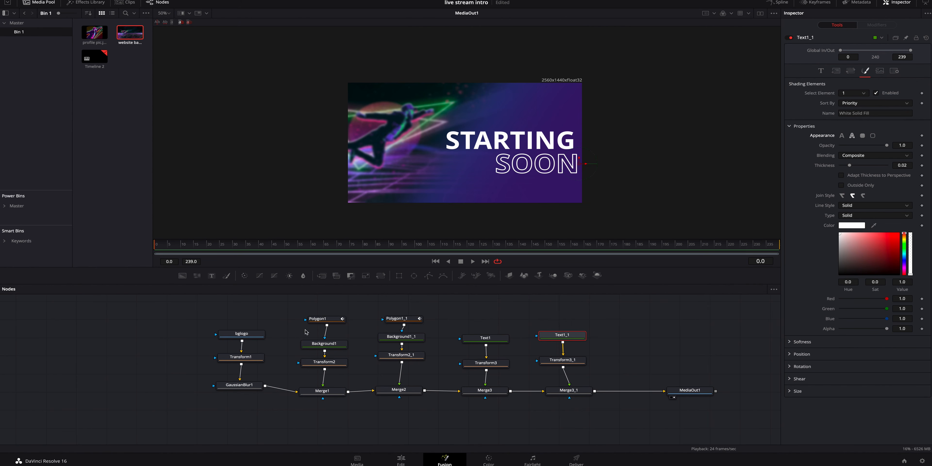
# - Set Transform1's size to 2.14, its center to X 0.699, Y 0.56 and its pivot X to 0.565
pyautogui.click(257, 359)
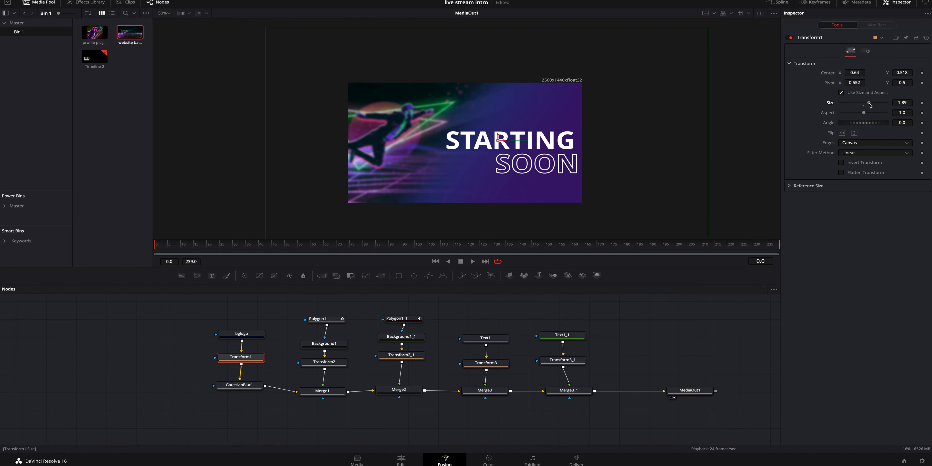
pyautogui.moveTo(870, 104); pyautogui.dragTo(872, 105)
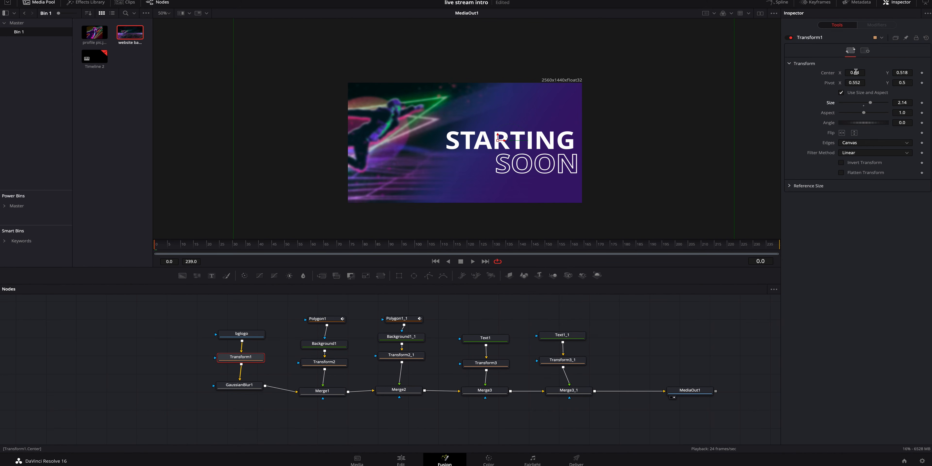
pyautogui.moveTo(856, 72); pyautogui.dragTo(795, 109)
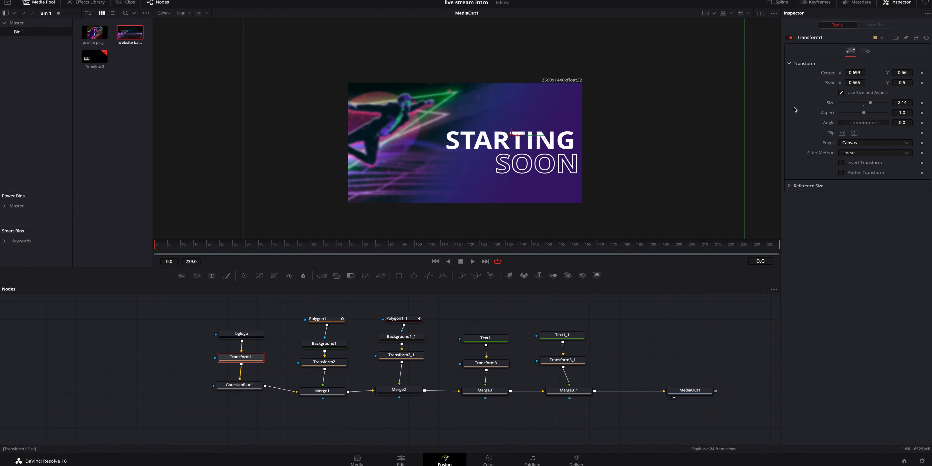
# - Move the MediaOut1 node farther from Merge3_1 to make room in the node graph
pyautogui.moveTo(690, 390); pyautogui.dragTo(737, 390)
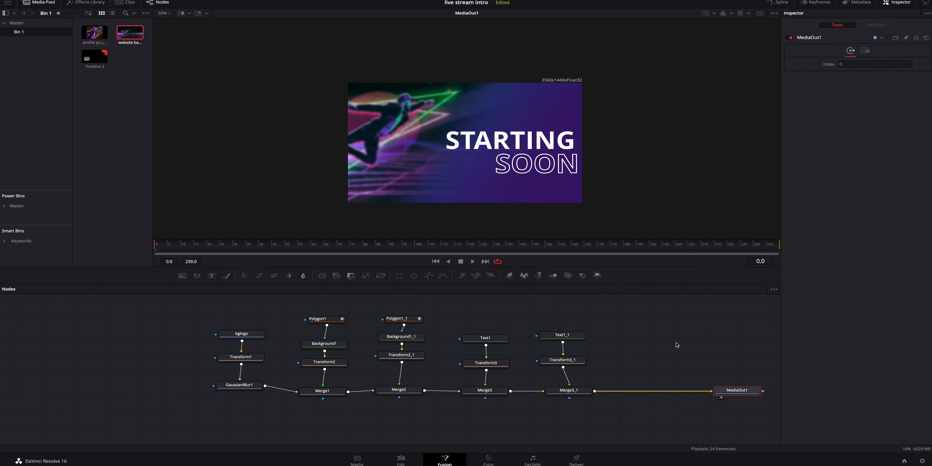
pyautogui.click(724, 381)
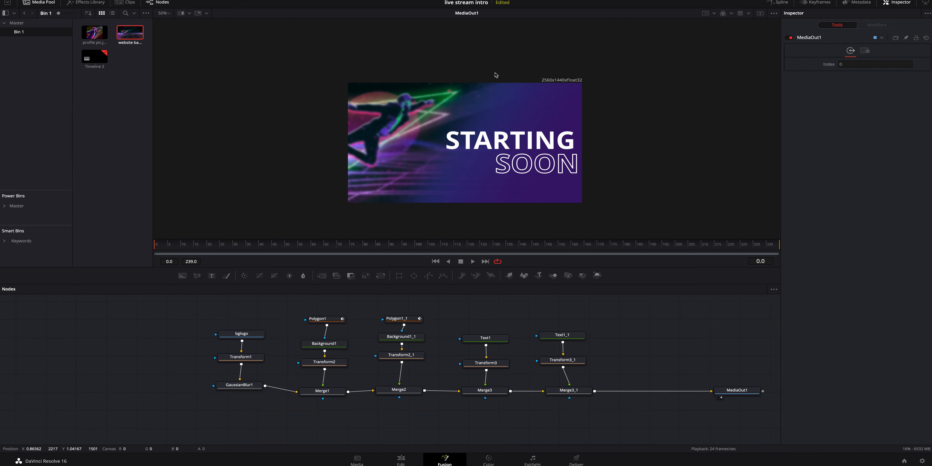
# - Keyframe Transform1's center with Y at 0.56 on frames 0 and 239 and about 0.647 on frame 115
pyautogui.click(457, 247)
pyautogui.click(249, 361)
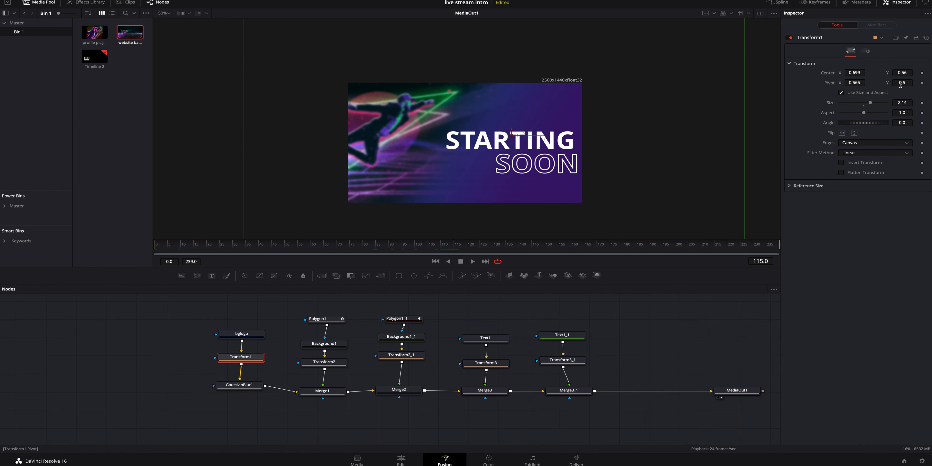
pyautogui.click(923, 74)
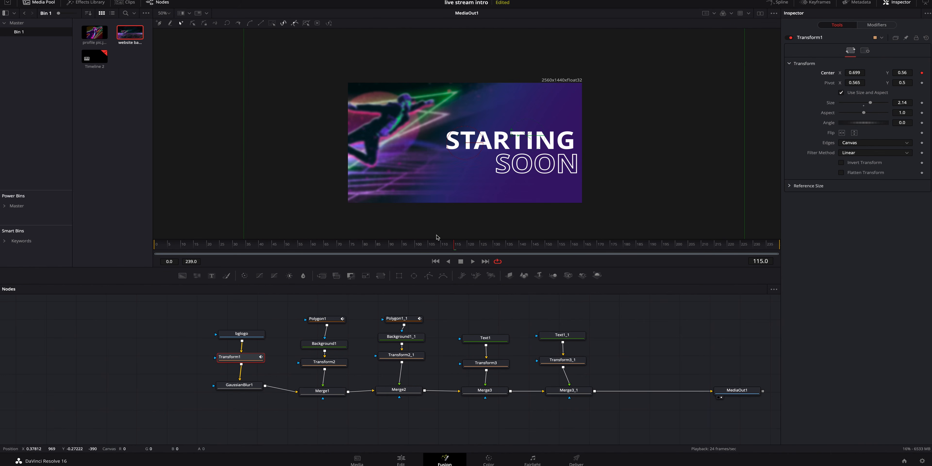
pyautogui.click(434, 249)
pyautogui.moveTo(433, 249); pyautogui.dragTo(156, 250)
pyautogui.click(754, 250)
pyautogui.moveTo(902, 73); pyautogui.dragTo(920, 73)
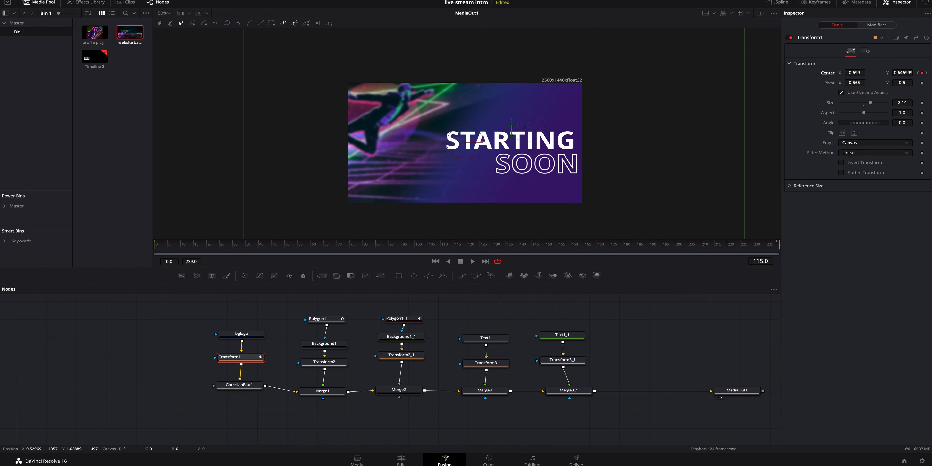
# - Play and scrub through the composition from frame 0 to 239 to check the background's vertical movement
pyautogui.moveTo(286, 247); pyautogui.dragTo(145, 251)
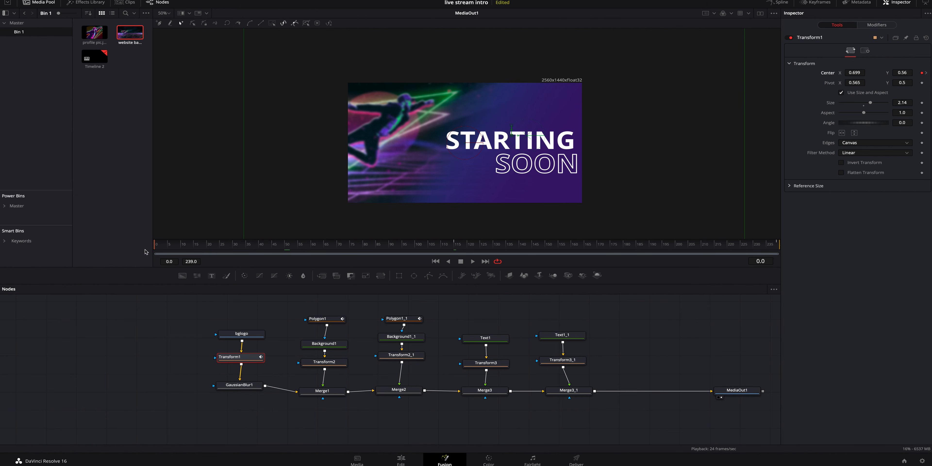
pyautogui.press('space')
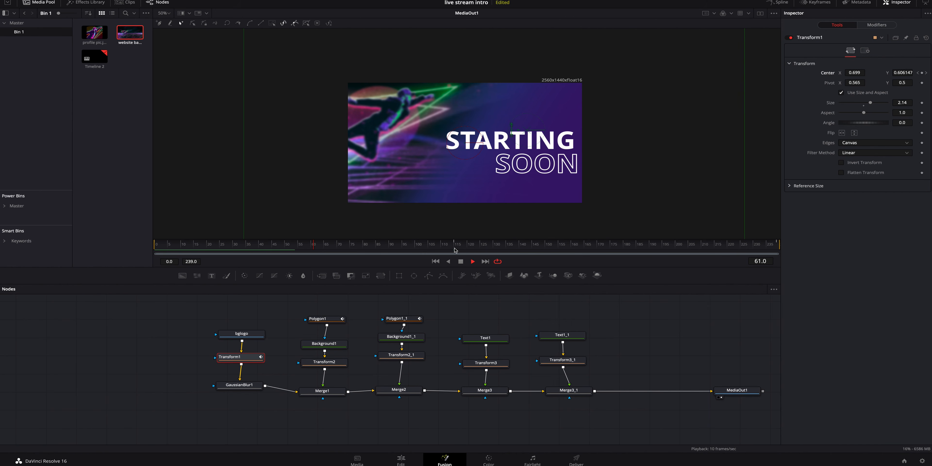
pyautogui.click(448, 248)
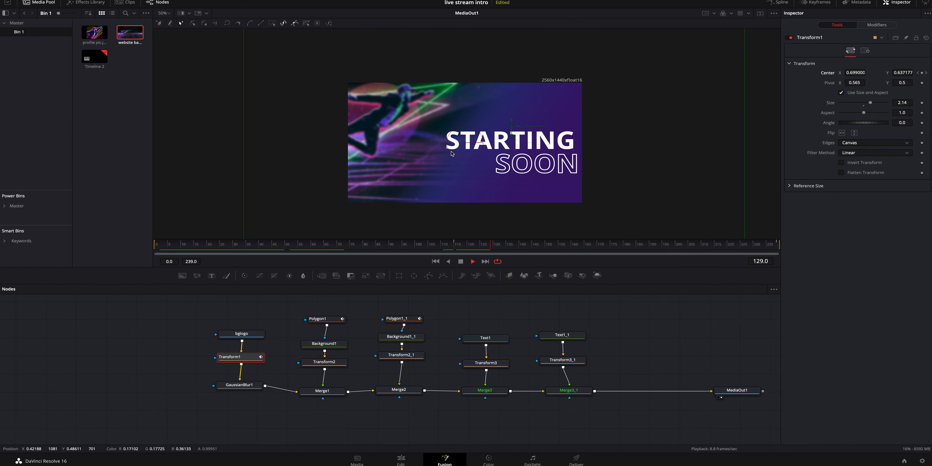
pyautogui.click(760, 246)
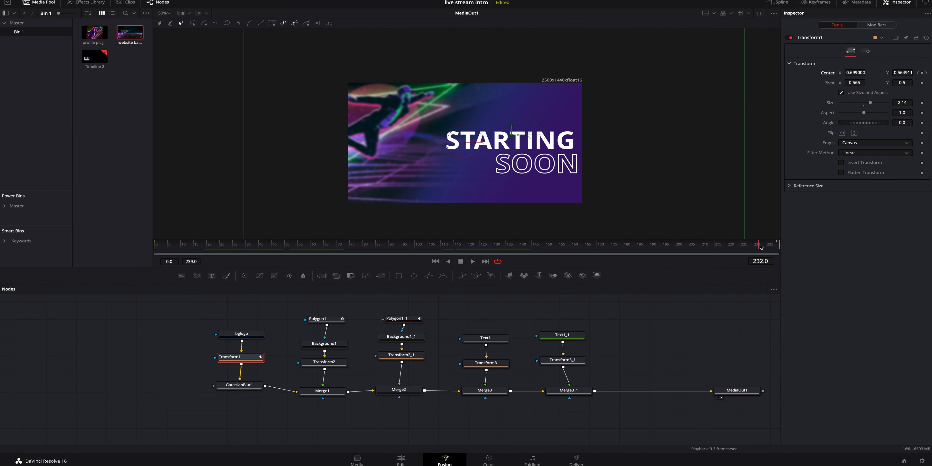
pyautogui.moveTo(760, 245); pyautogui.dragTo(778, 247)
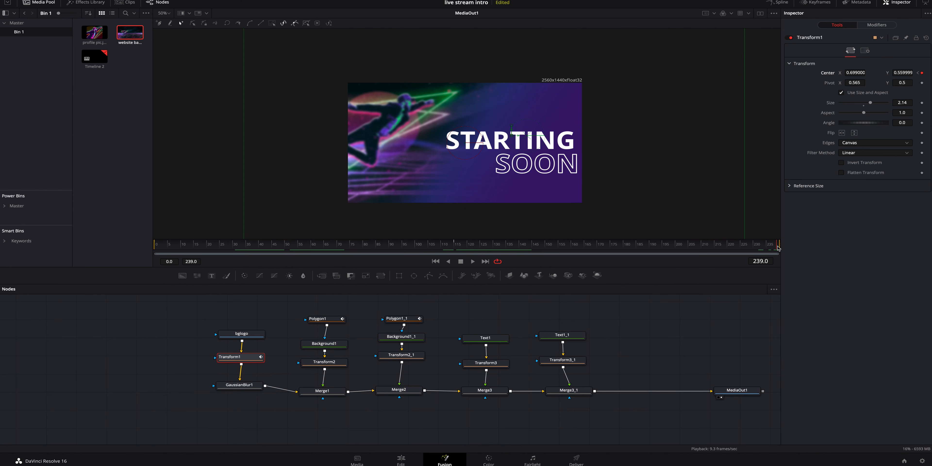
pyautogui.moveTo(706, 249)
pyautogui.mouseDown()
pyautogui.moveTo(792, 253)
pyautogui.moveTo(155, 251)
pyautogui.mouseUp()
pyautogui.moveTo(404, 247); pyautogui.dragTo(691, 259)
pyautogui.click(455, 250)
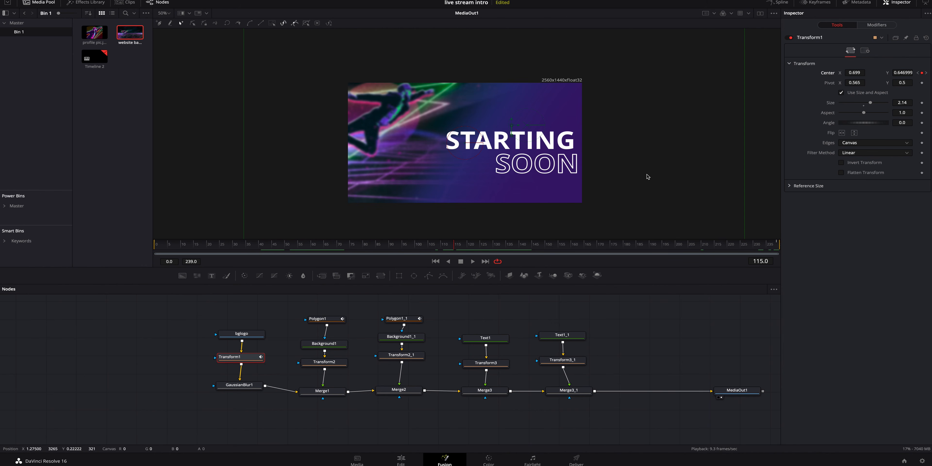
pyautogui.moveTo(474, 244); pyautogui.dragTo(155, 246)
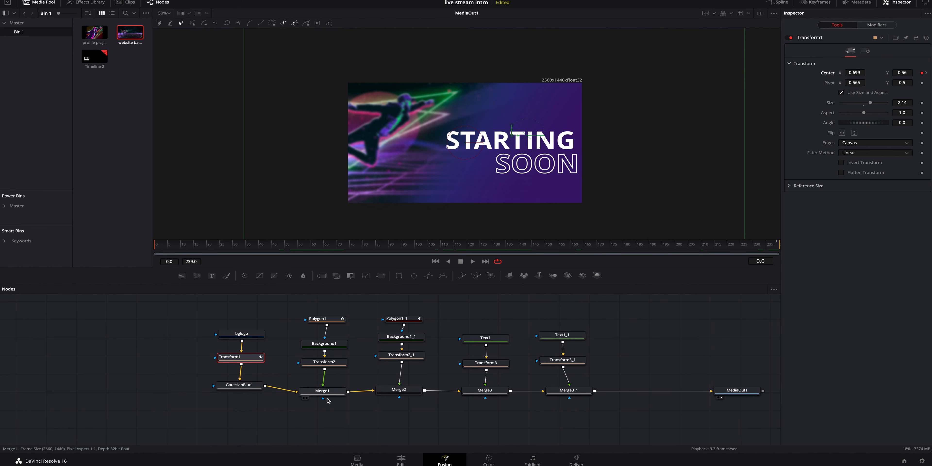
# - Keyframe Transform2's center with X at 0.5 on frames 0 and 239 and about 0.629 on frame 125
pyautogui.click(335, 364)
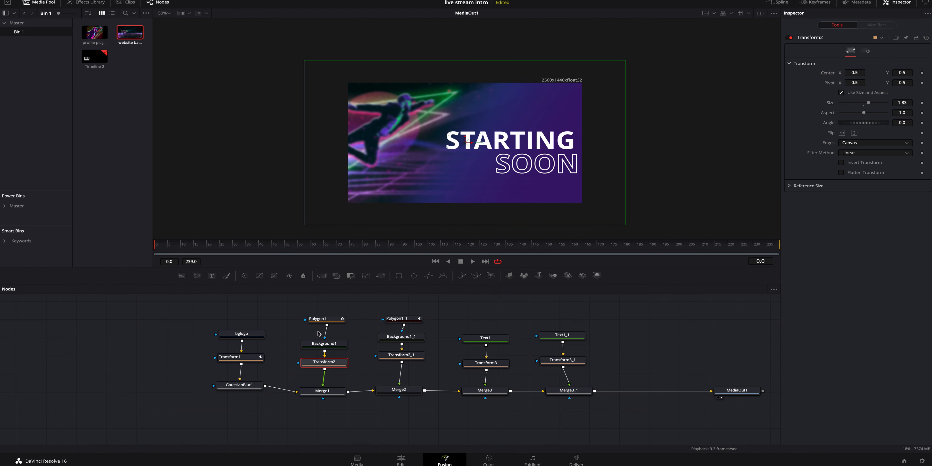
pyautogui.moveTo(360, 249); pyautogui.dragTo(470, 253)
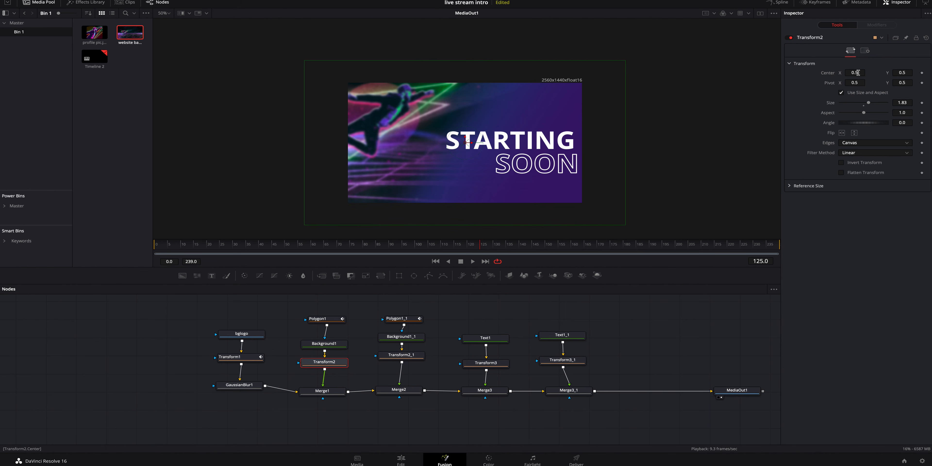
pyautogui.moveTo(856, 72)
pyautogui.mouseDown()
pyautogui.moveTo(844, 72)
pyautogui.moveTo(919, 72)
pyautogui.moveTo(866, 72)
pyautogui.mouseUp()
pyautogui.press('super+z')
pyautogui.click(922, 72)
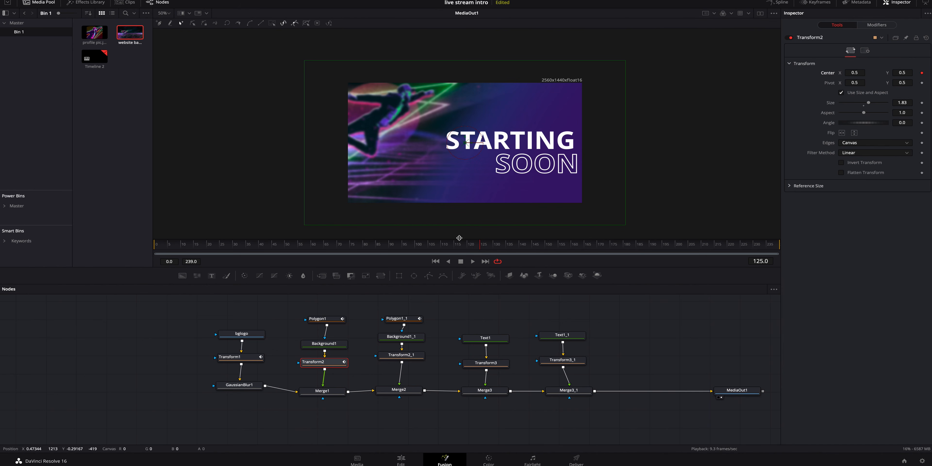
pyautogui.moveTo(641, 245); pyautogui.dragTo(802, 252)
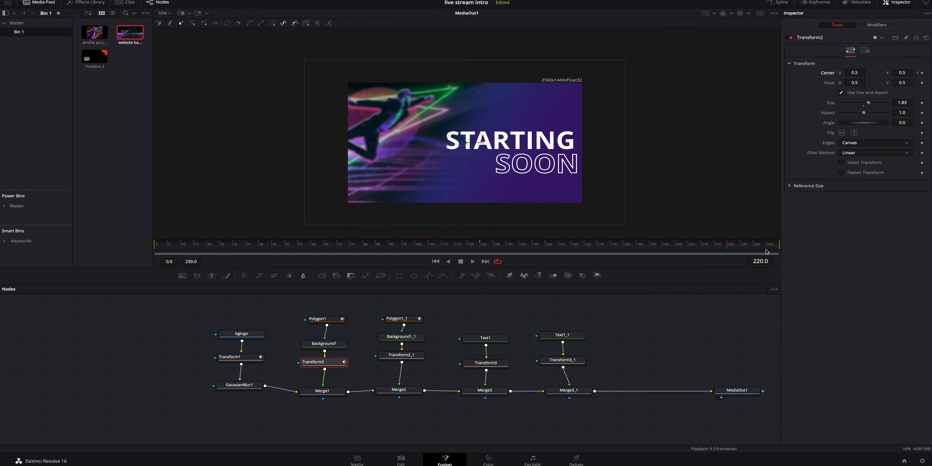
pyautogui.click(922, 73)
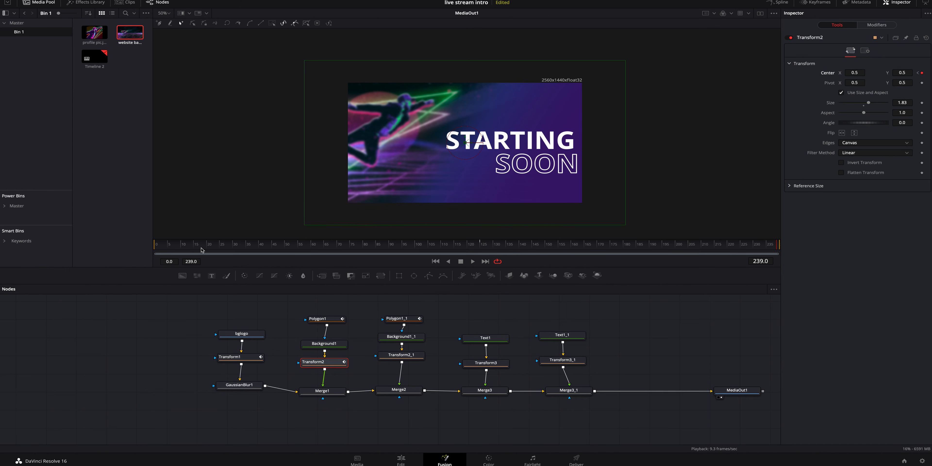
pyautogui.moveTo(201, 250); pyautogui.dragTo(156, 249)
pyautogui.moveTo(466, 248); pyautogui.dragTo(481, 251)
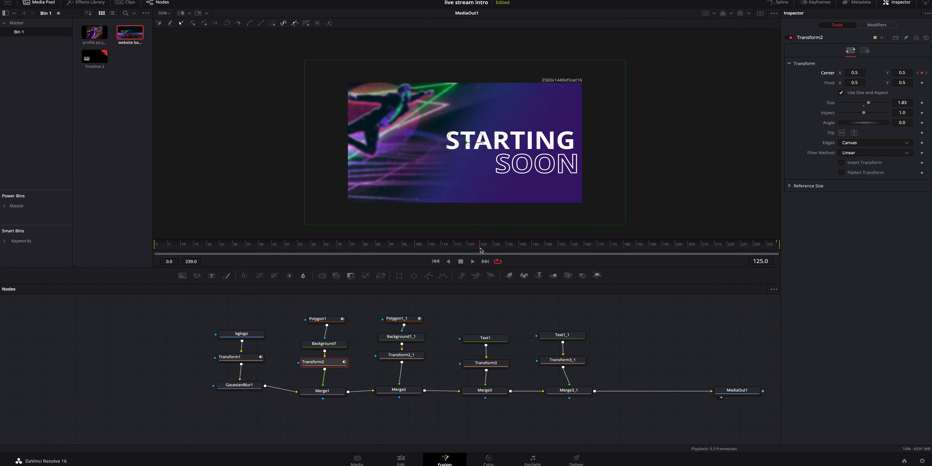
pyautogui.moveTo(856, 72); pyautogui.dragTo(842, 73)
pyautogui.moveTo(854, 73); pyautogui.dragTo(898, 72)
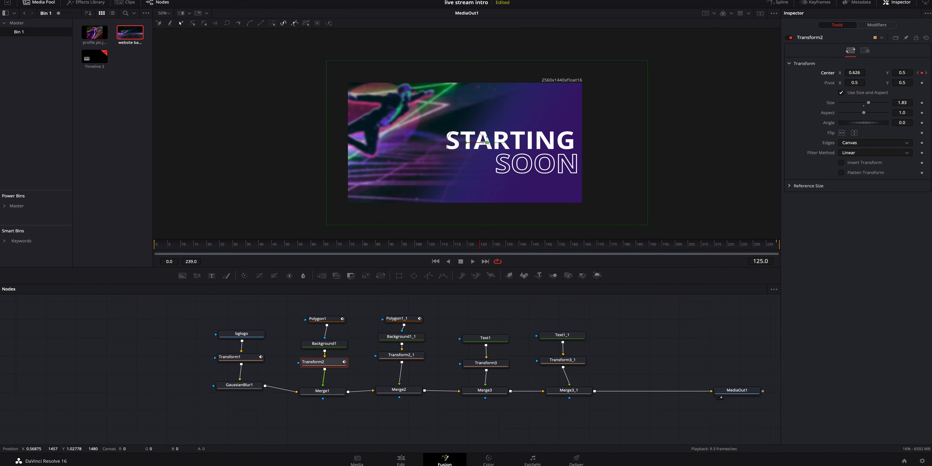
# - Play the composition from near the start past frame 125 to check the Transform2 overlay's horizontal movement
pyautogui.click(207, 245)
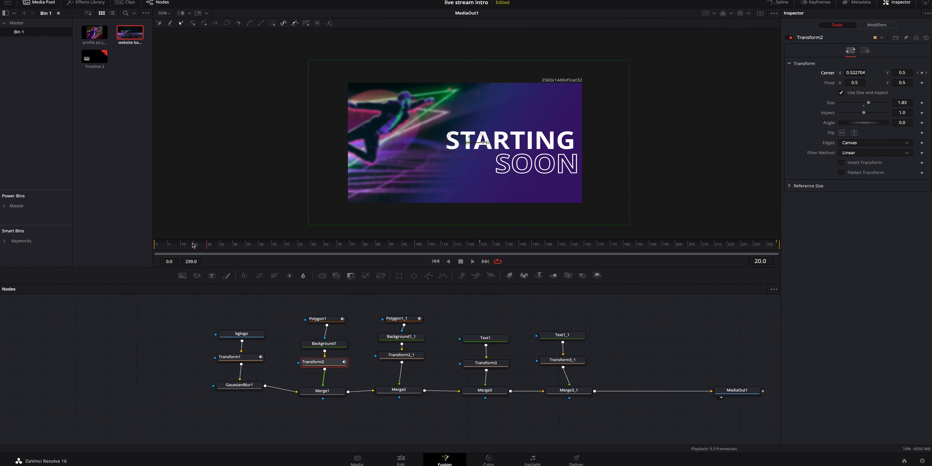
pyautogui.click(194, 246)
pyautogui.press('space')
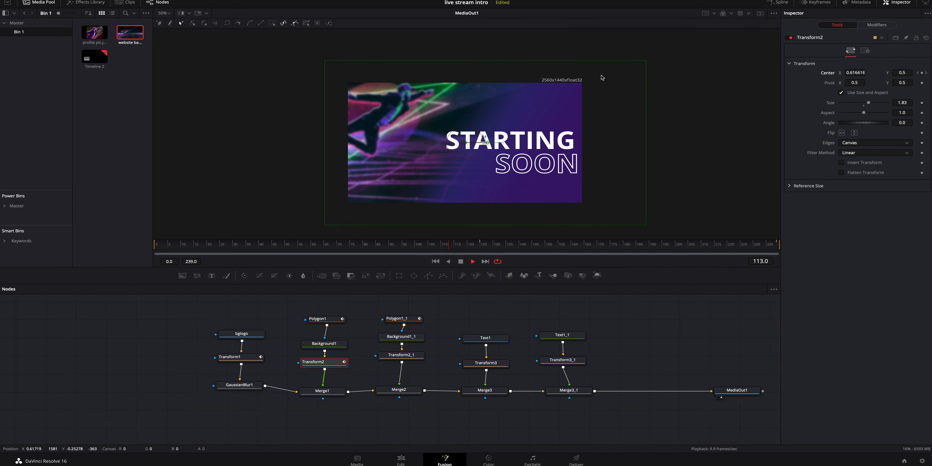
pyautogui.press('space')
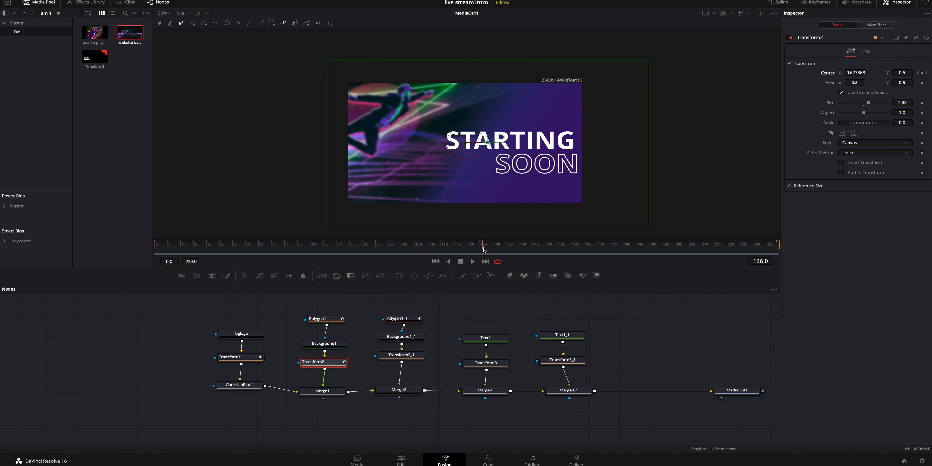
pyautogui.click(485, 248)
pyautogui.click(478, 249)
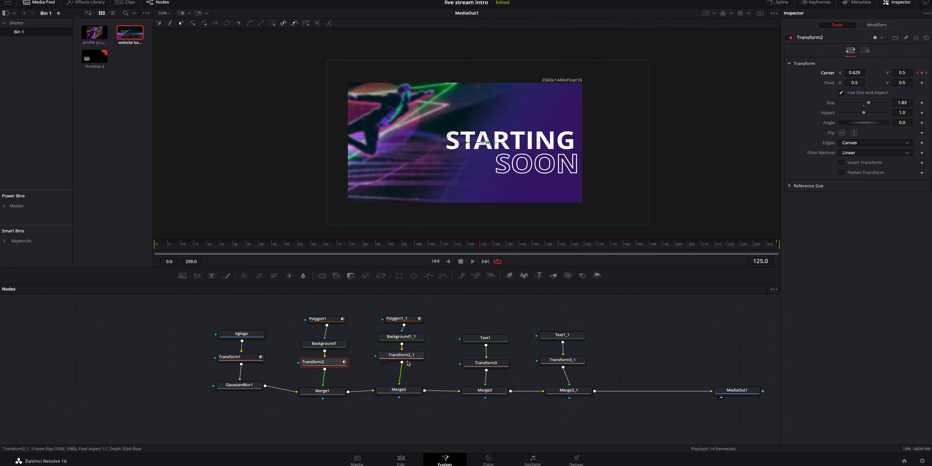
# - Keyframe Transform2_1's center with X at 0.5 on frames 0 and 239 and a lower X on frame 125, and preview the movement
pyautogui.click(414, 358)
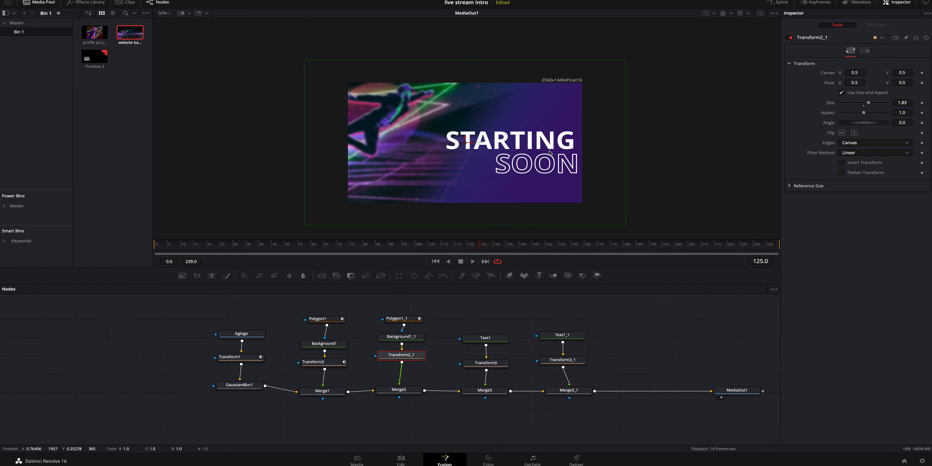
pyautogui.click(922, 73)
pyautogui.moveTo(658, 245); pyautogui.dragTo(790, 247)
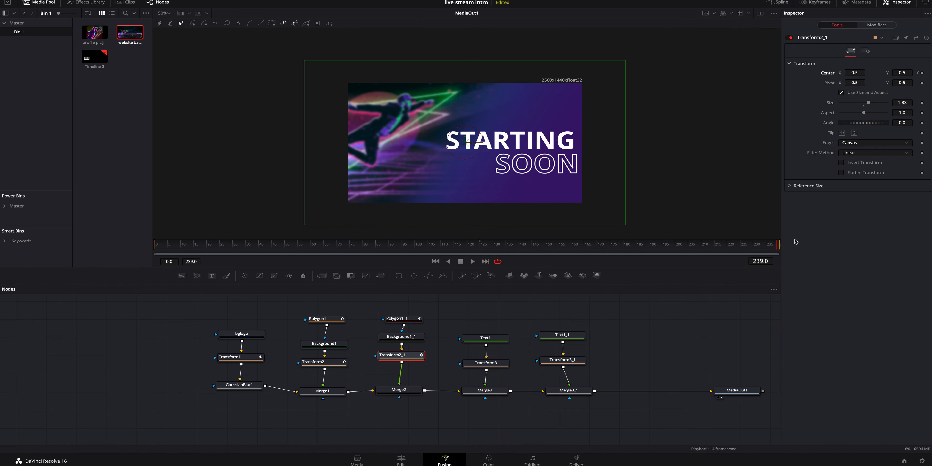
pyautogui.click(923, 74)
pyautogui.moveTo(205, 245); pyautogui.dragTo(157, 245)
pyautogui.click(480, 245)
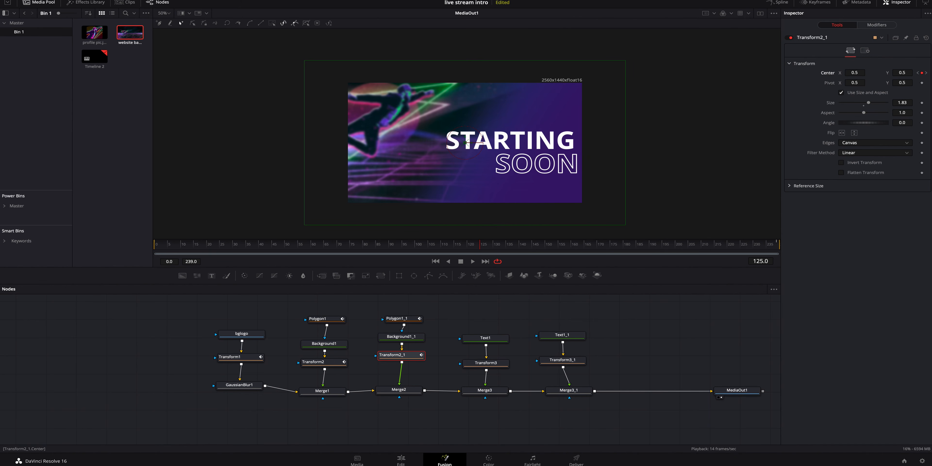
pyautogui.moveTo(854, 73); pyautogui.dragTo(775, 73)
pyautogui.moveTo(392, 244); pyautogui.dragTo(208, 247)
pyautogui.press('space')
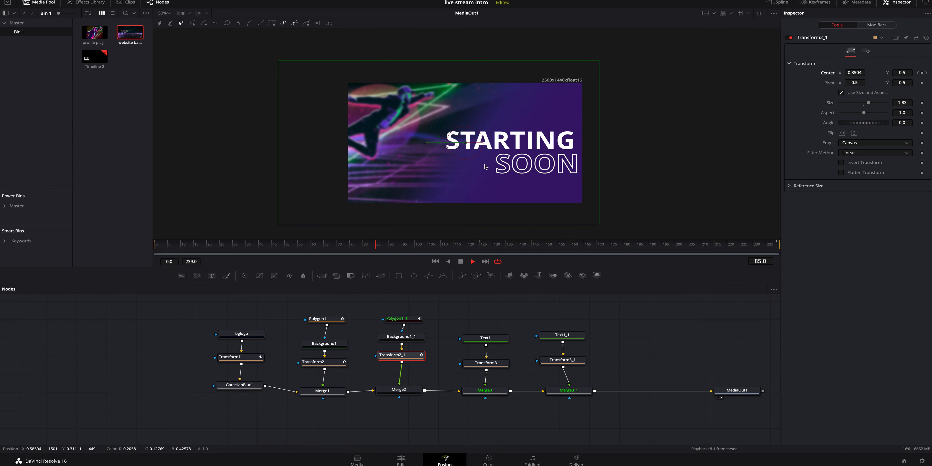
# - Keyframe Background1_1's alpha at 0.921 on frames 0 and 239 and about 0.669 on frame 125
pyautogui.click(409, 338)
pyautogui.press('space')
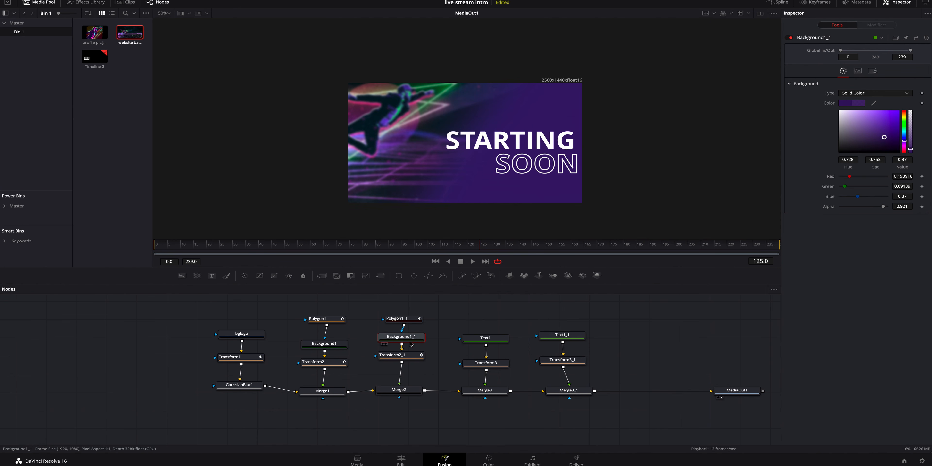
pyautogui.click(922, 206)
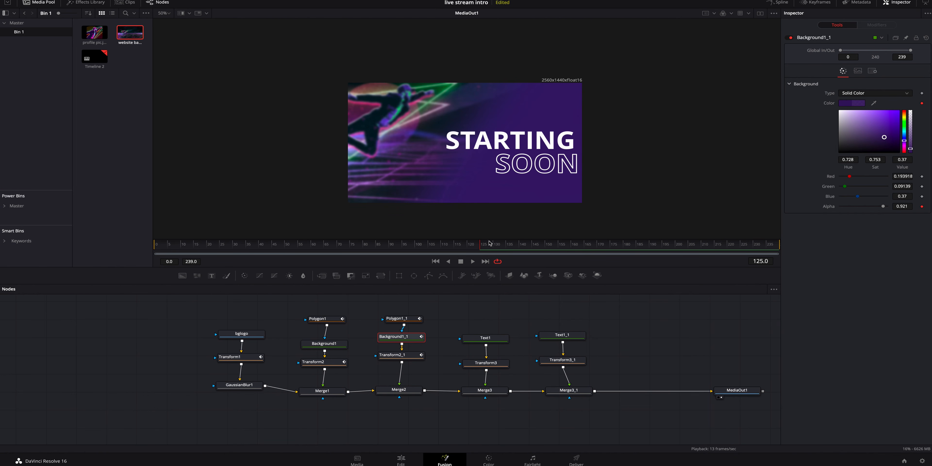
pyautogui.moveTo(482, 247); pyautogui.dragTo(808, 250)
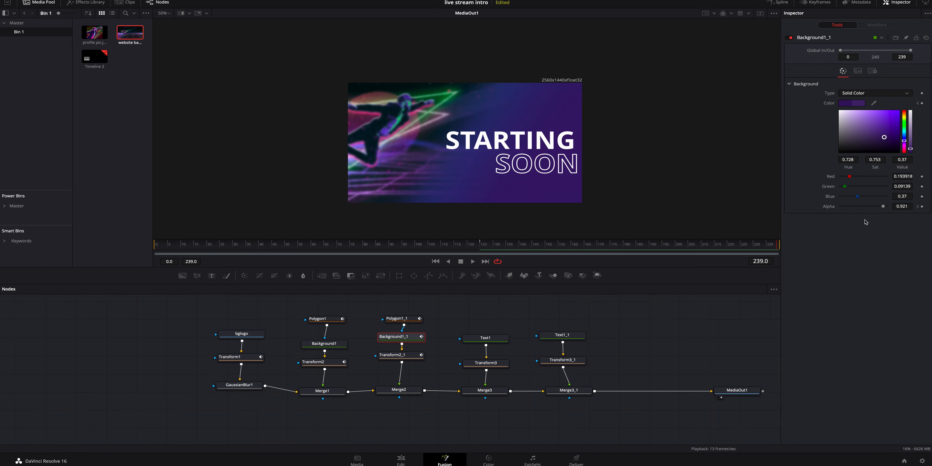
pyautogui.click(922, 207)
pyautogui.moveTo(168, 246); pyautogui.dragTo(144, 248)
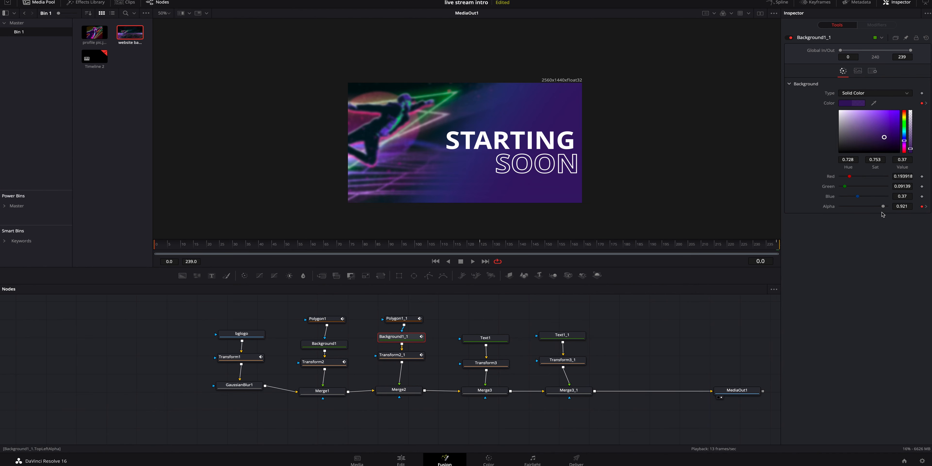
pyautogui.click(481, 246)
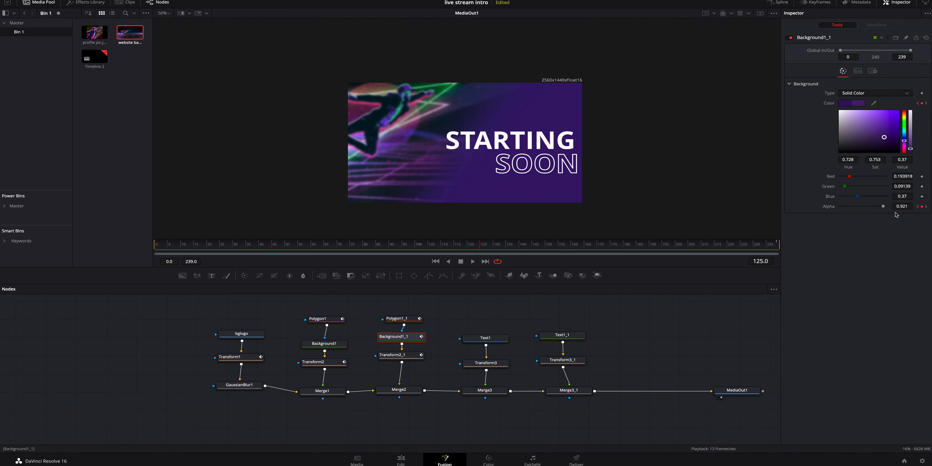
pyautogui.moveTo(884, 206); pyautogui.dragTo(872, 208)
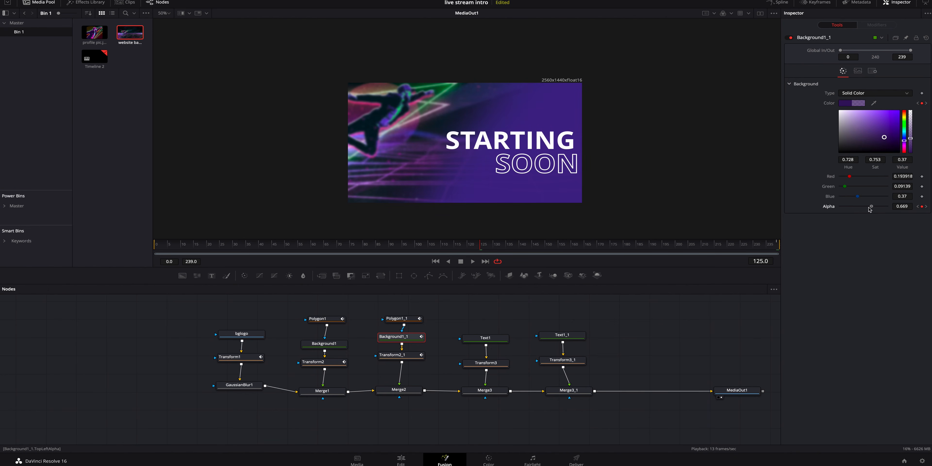
# - Play from frame 0 and scrub around frame 125 to check the purple overlay's fading
pyautogui.moveTo(214, 243); pyautogui.dragTo(142, 249)
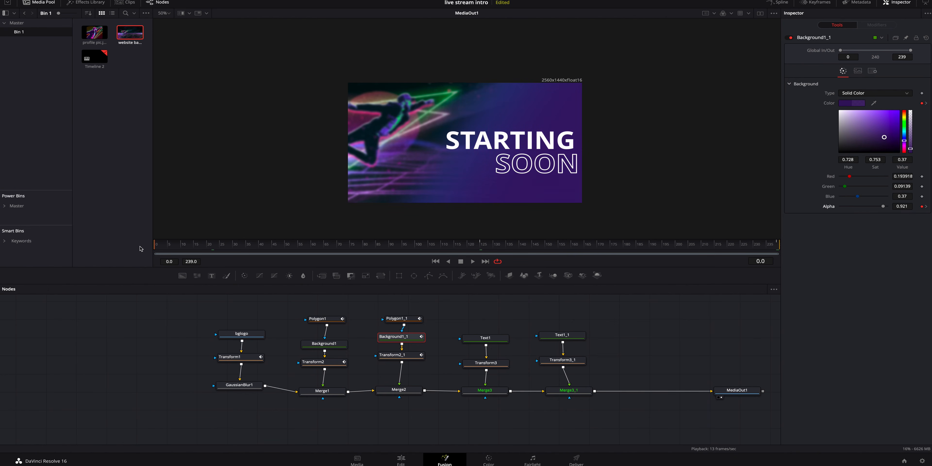
pyautogui.press('space')
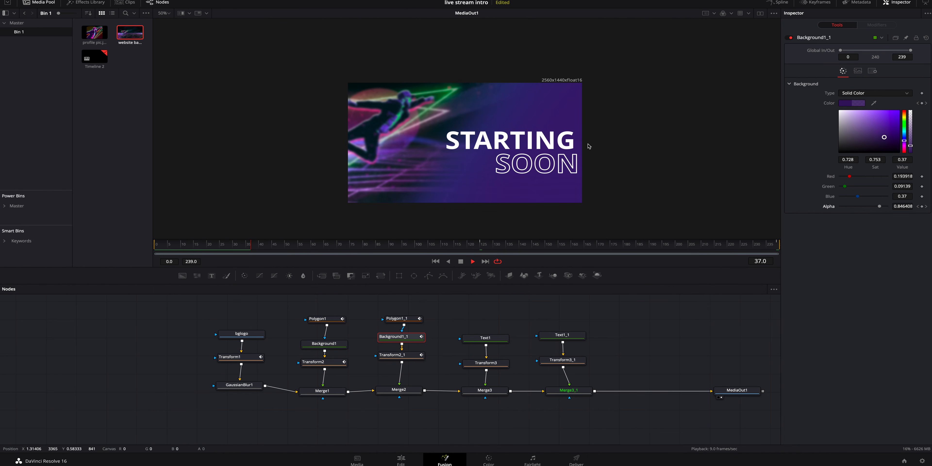
pyautogui.click(482, 246)
pyautogui.moveTo(481, 248); pyautogui.dragTo(471, 246)
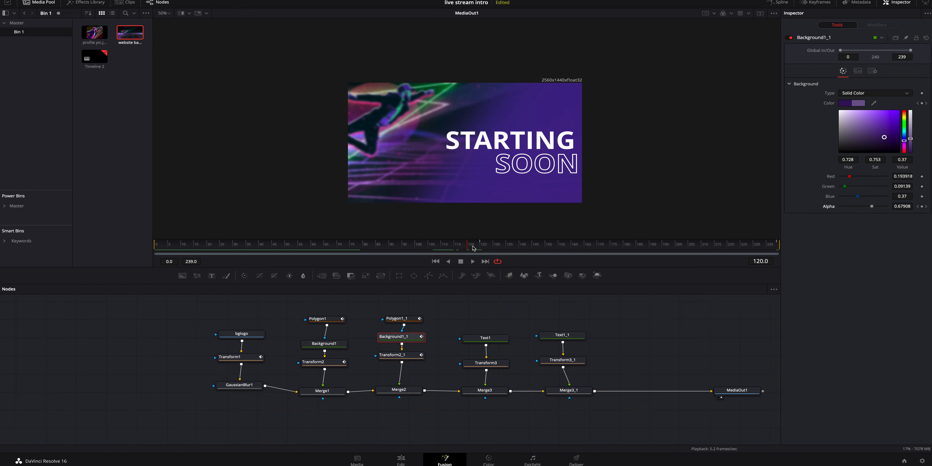
# - Keyframe Transform3's center with X at 0.5 on frames 0 and 239 and 0.474 on frame 120
pyautogui.click(493, 363)
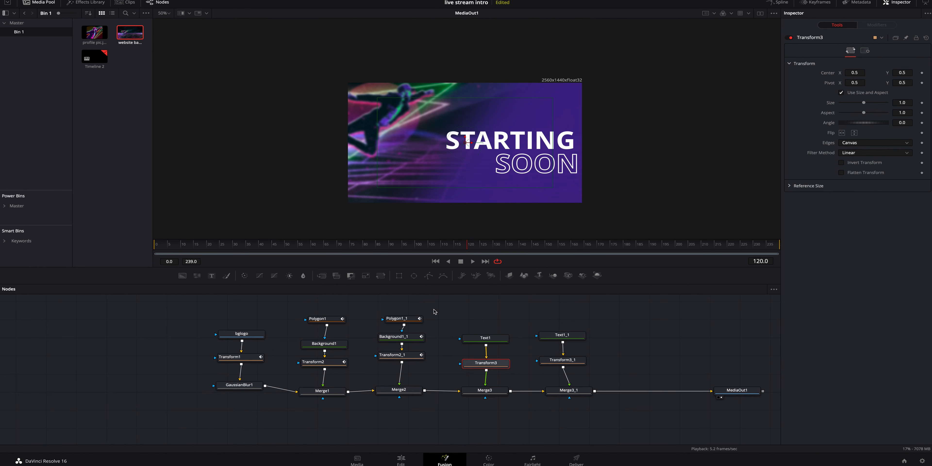
pyautogui.click(923, 74)
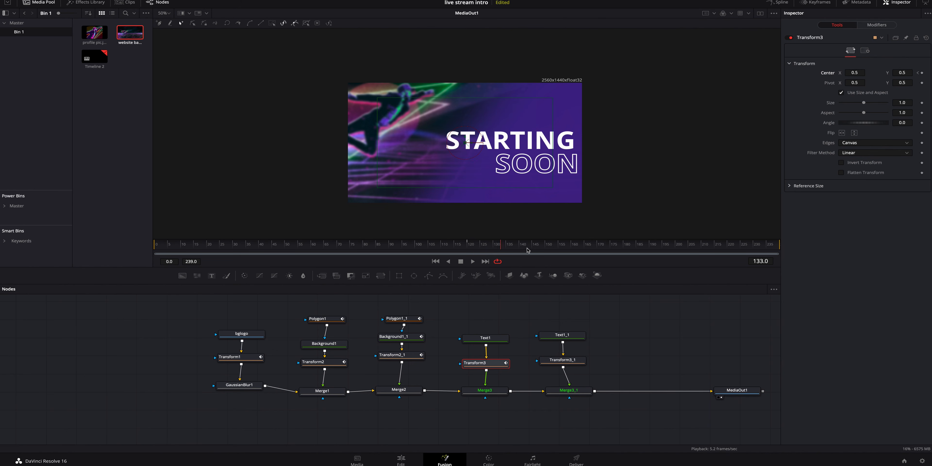
pyautogui.moveTo(502, 246); pyautogui.dragTo(788, 250)
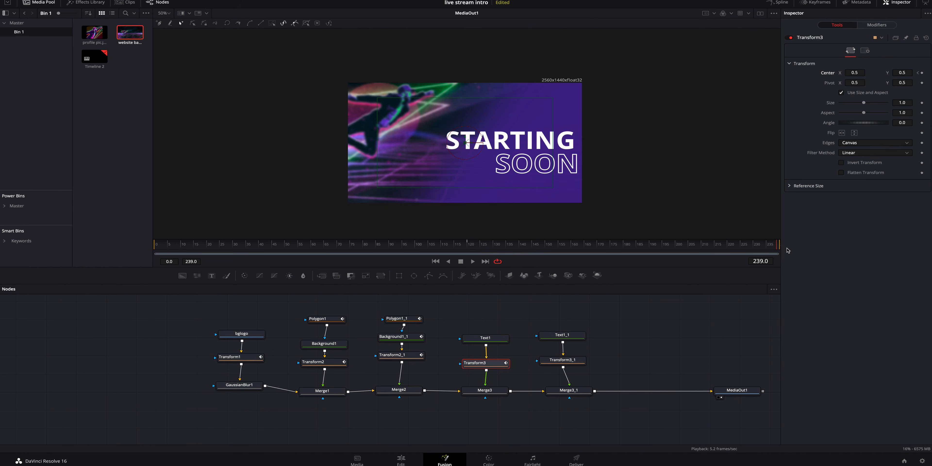
pyautogui.click(923, 73)
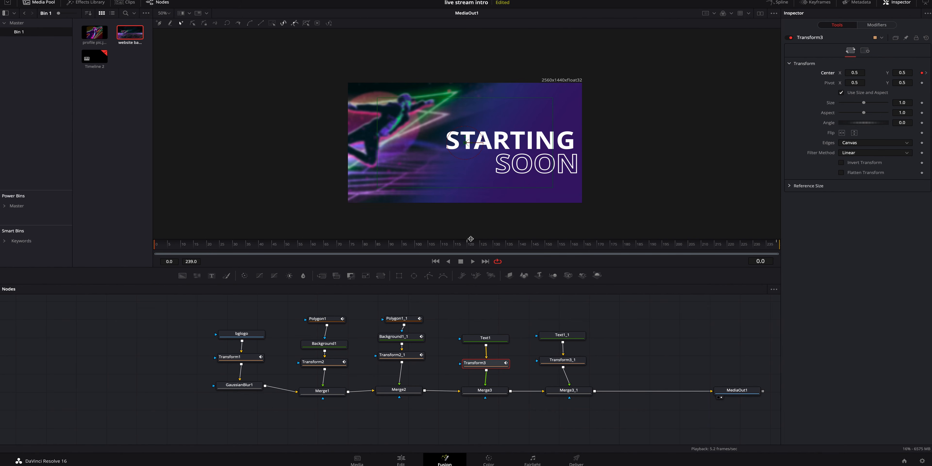
pyautogui.moveTo(472, 247); pyautogui.dragTo(469, 248)
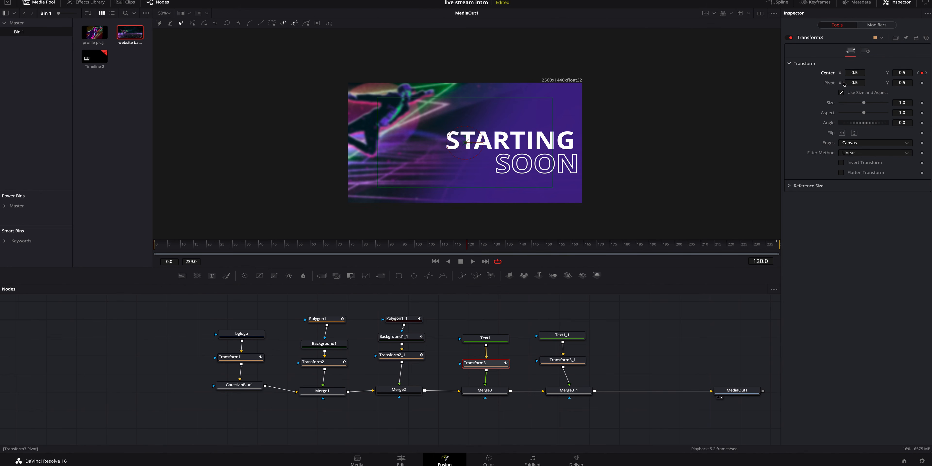
pyautogui.moveTo(853, 72); pyautogui.dragTo(840, 72)
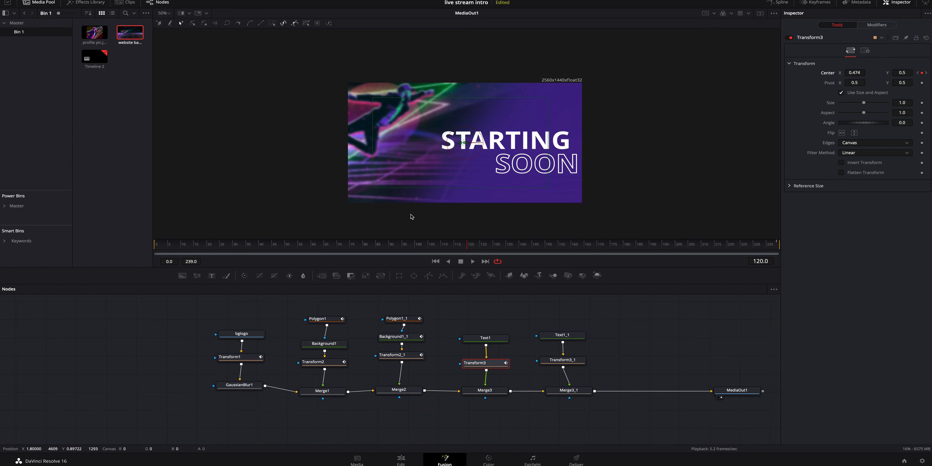
# - Play the composition up to about frame 121 to check the STARTING text's horizontal movement
pyautogui.click(257, 244)
pyautogui.press('space')
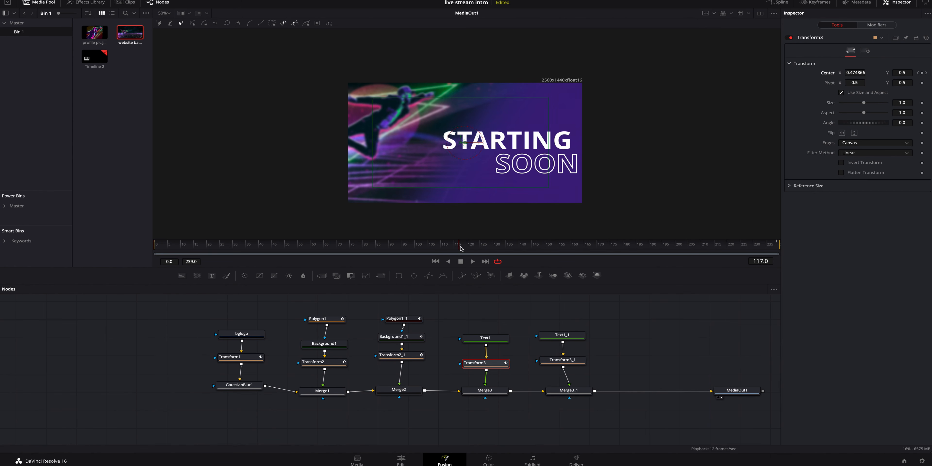
pyautogui.click(470, 248)
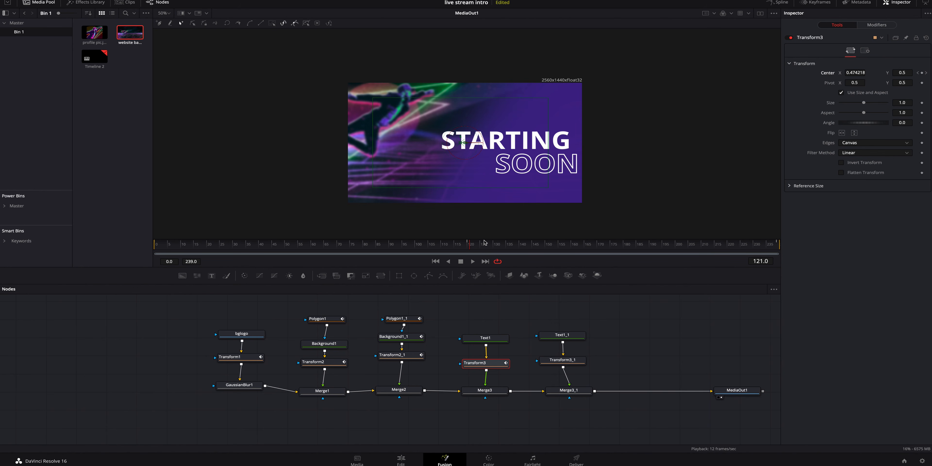
# - Keyframe Transform3_1's center with X at 0.5 on frames 0 and 239 and 0.519 on frame 121
pyautogui.click(575, 361)
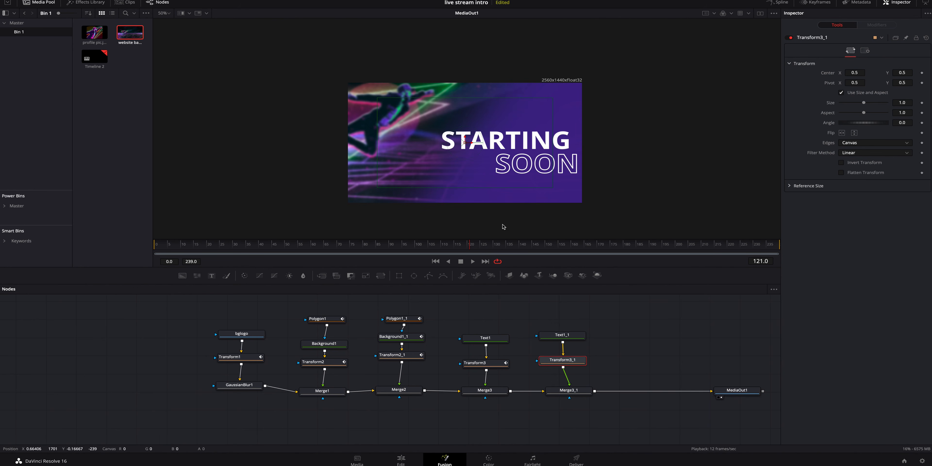
pyautogui.click(922, 73)
pyautogui.moveTo(771, 250); pyautogui.dragTo(780, 250)
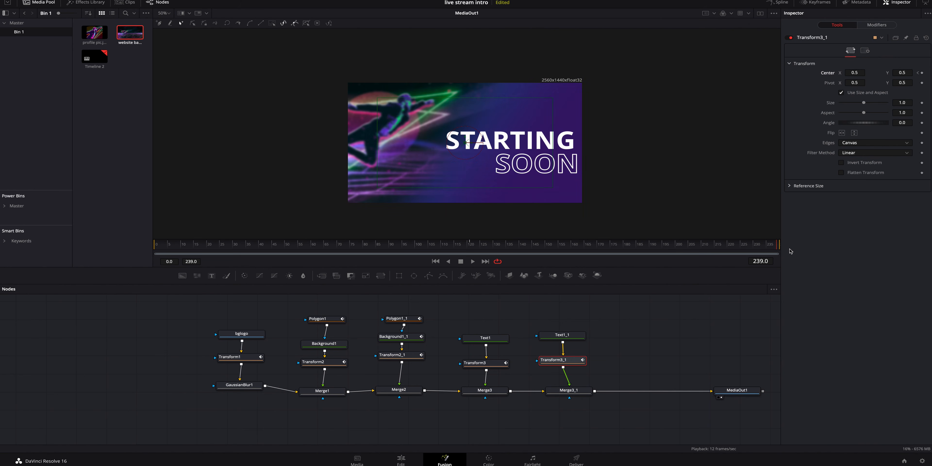
pyautogui.click(922, 74)
pyautogui.click(471, 245)
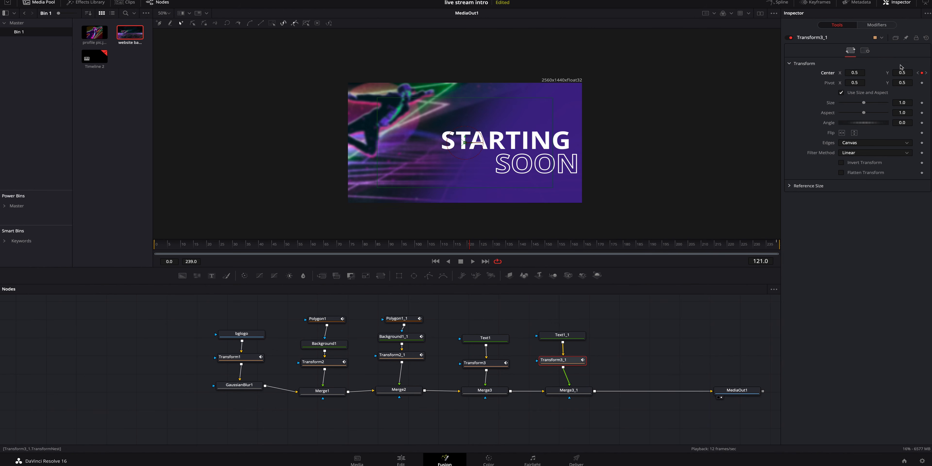
pyautogui.moveTo(854, 73); pyautogui.dragTo(863, 72)
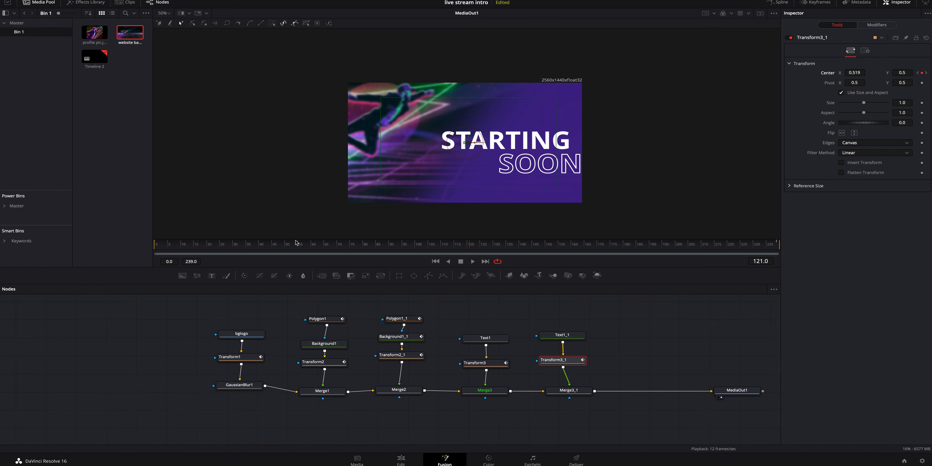
# - Play the composition to around frame 121 and nudge the SOON text in Text1_1 slightly left, away from the frame's edge
pyautogui.click(284, 248)
pyautogui.press('space')
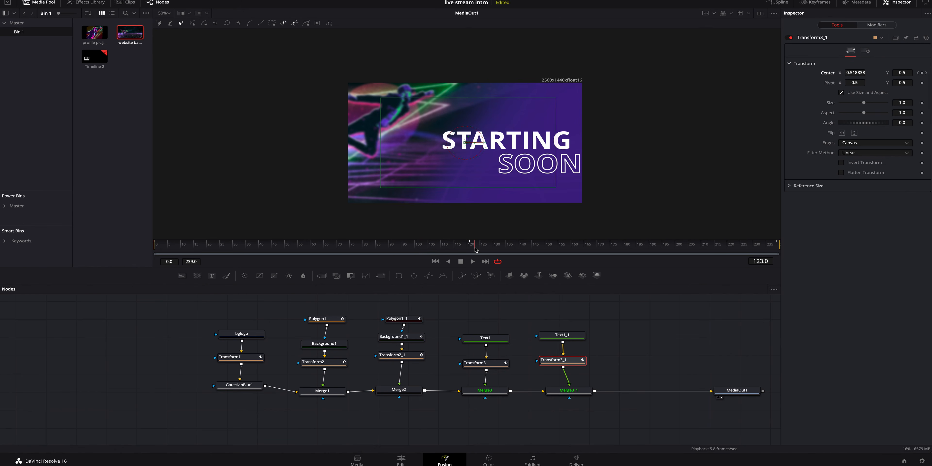
pyautogui.press('space')
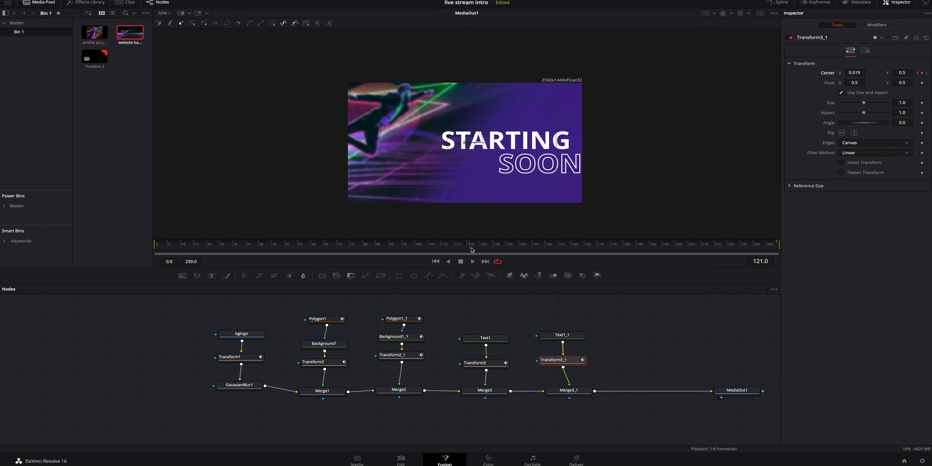
pyautogui.click(572, 338)
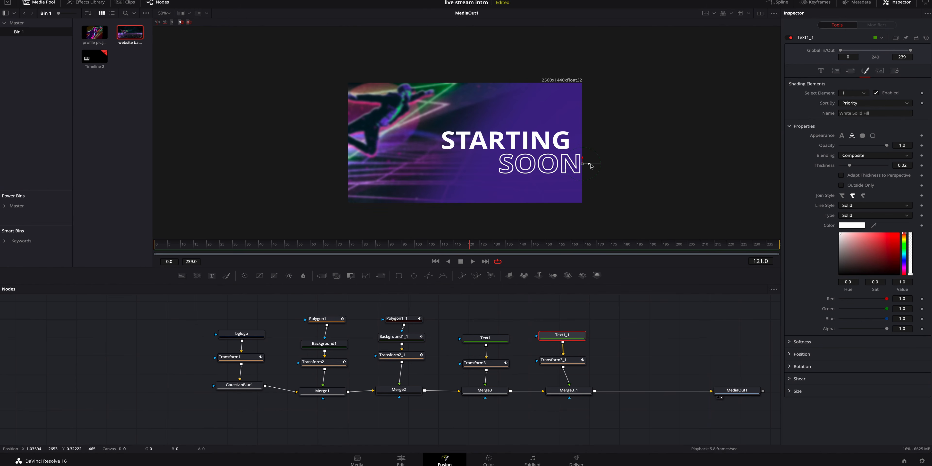
pyautogui.moveTo(591, 166); pyautogui.dragTo(588, 165)
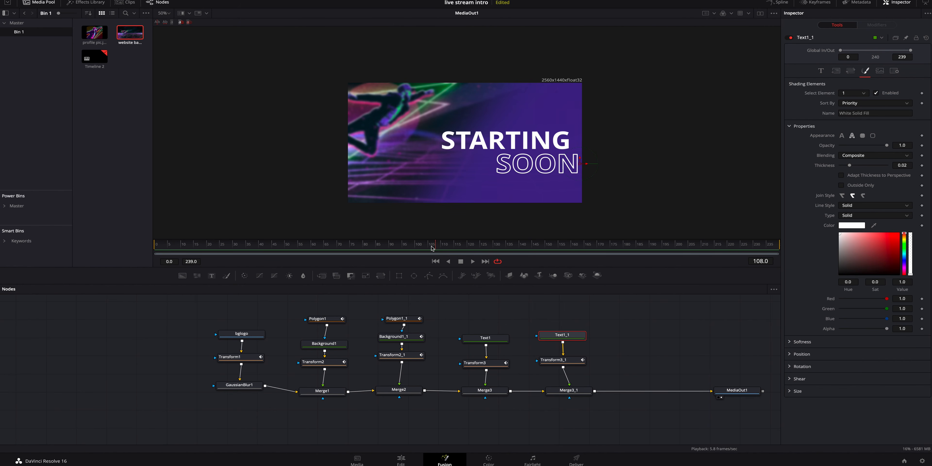
# - Play the loop from near its start and scrub to about frame 110 to check the text movement
pyautogui.press('space')
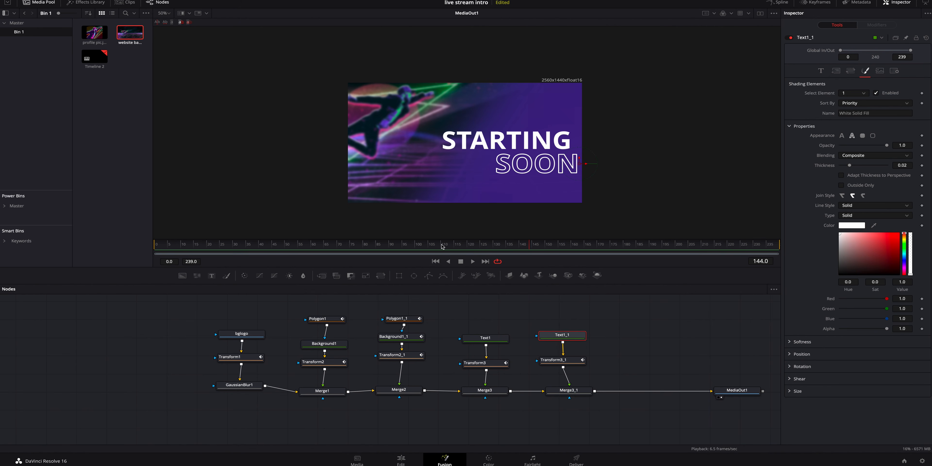
pyautogui.moveTo(442, 246); pyautogui.dragTo(167, 250)
pyautogui.press('space')
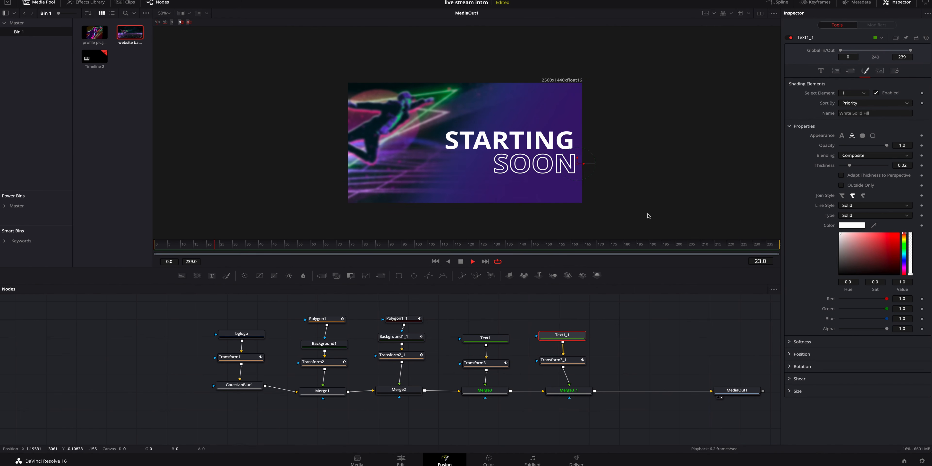
pyautogui.press('space')
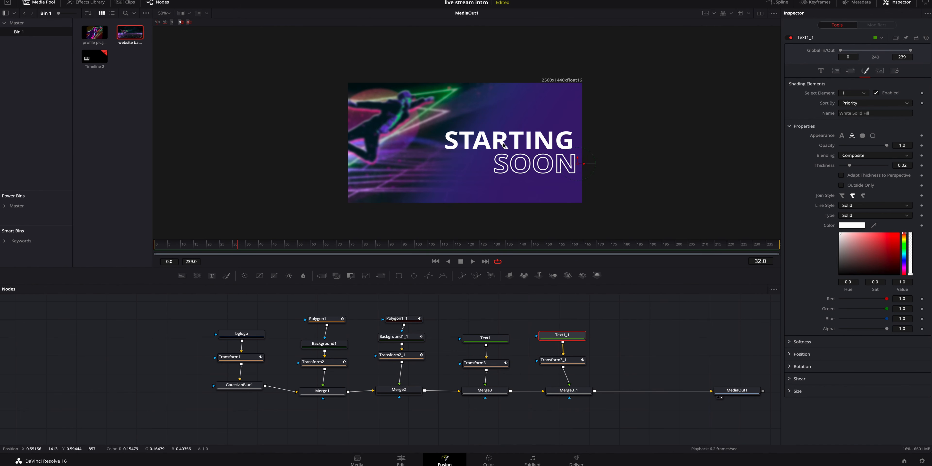
pyautogui.moveTo(411, 248); pyautogui.dragTo(441, 247)
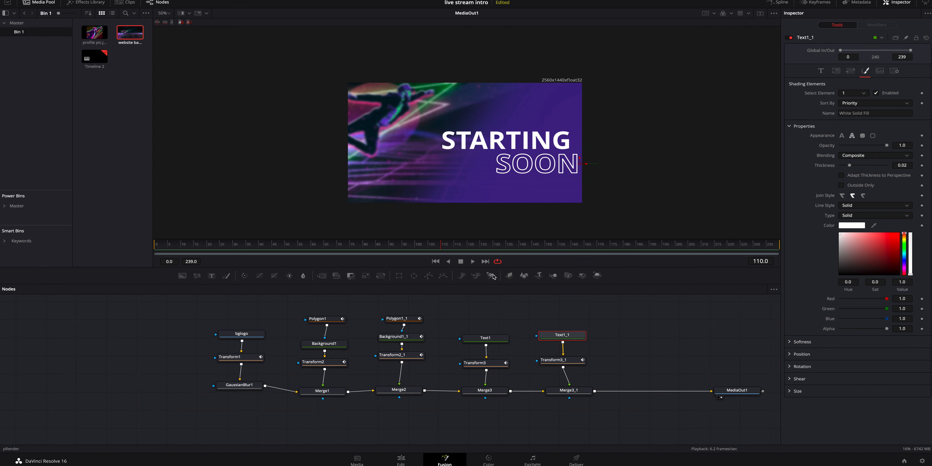
# - Smooth all of Transform1's displacement keyframes in the Spline editor, with the curve fitted to the view
pyautogui.click(782, 3)
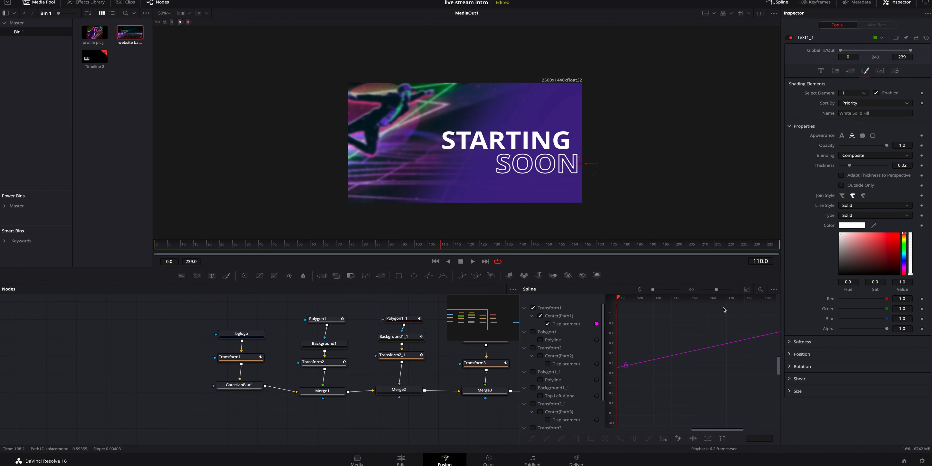
pyautogui.click(748, 289)
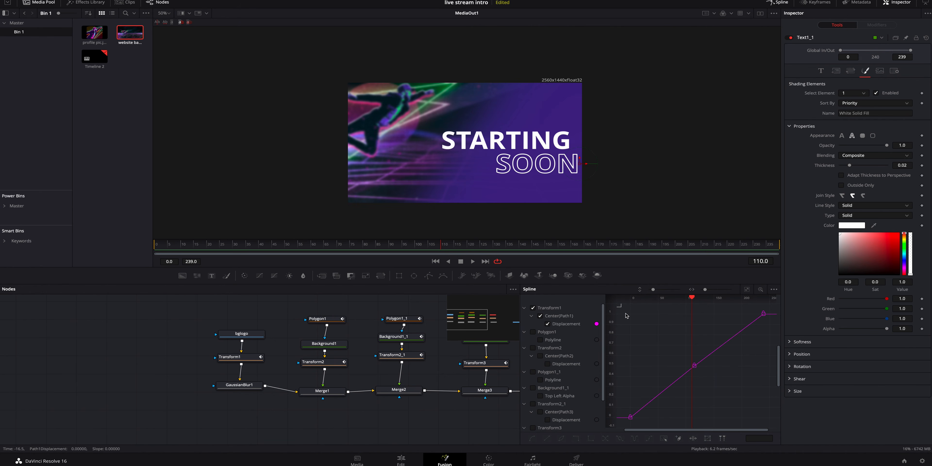
pyautogui.moveTo(621, 306); pyautogui.dragTo(768, 427)
pyautogui.click(533, 439)
# - Hide Transform1's curve and show the curves of Polygon1, Transform2, Polygon1_1, Background1_1, Transform2_1, Transform3 and Transform3_1
pyautogui.click(534, 308)
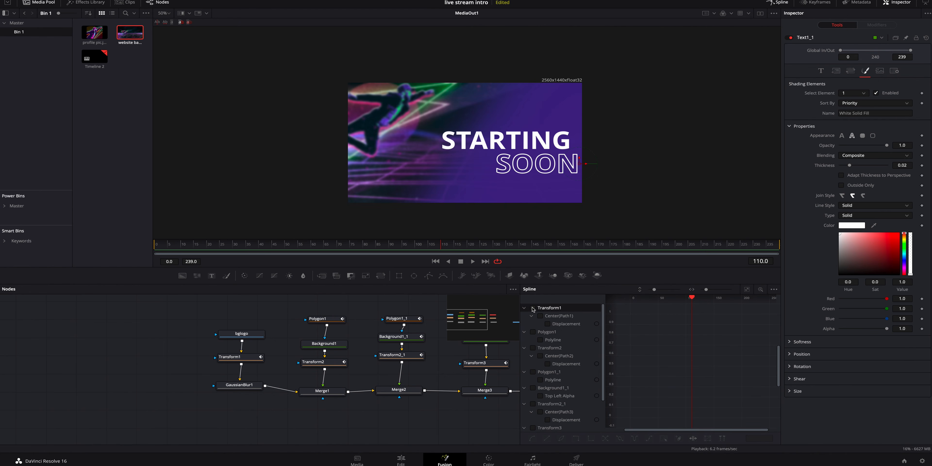
pyautogui.click(533, 332)
pyautogui.click(533, 348)
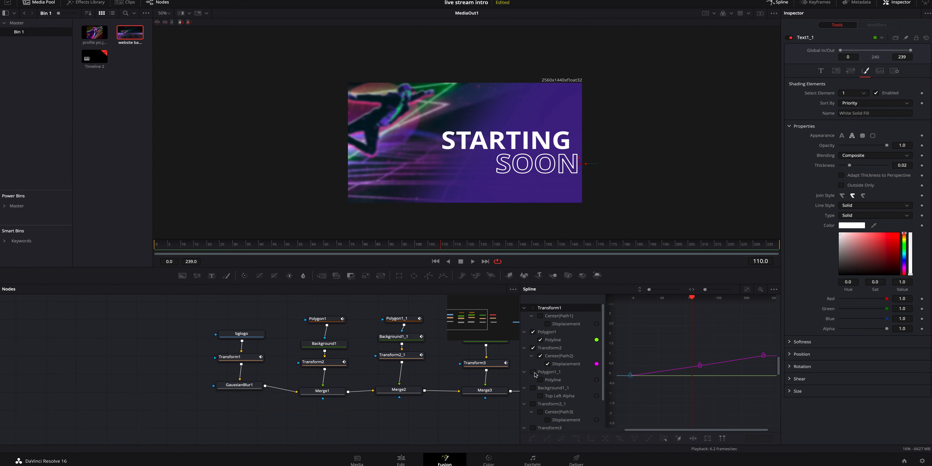
pyautogui.click(533, 388)
pyautogui.scroll(-1, 533, 387)
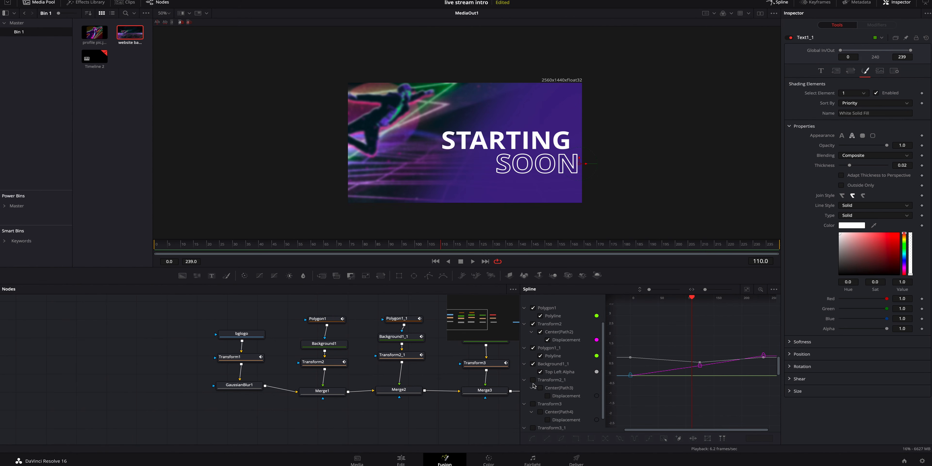
pyautogui.scroll(-1, 536, 391)
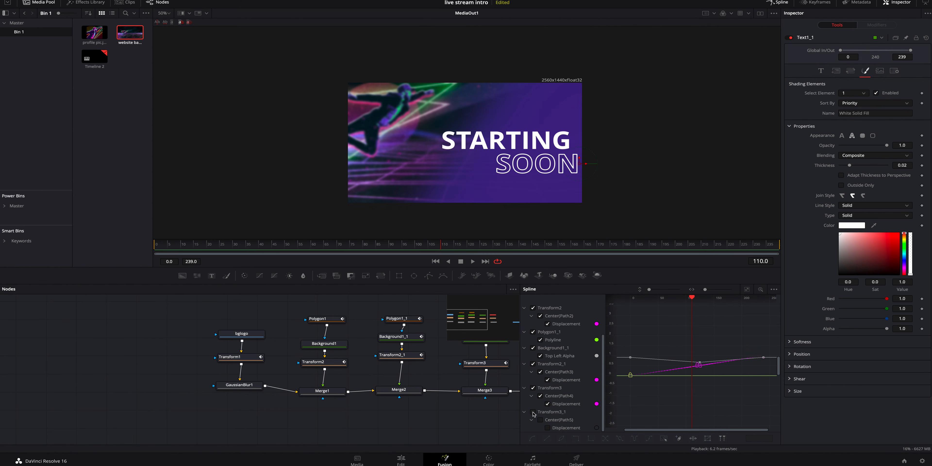
pyautogui.scroll(2, 643, 342)
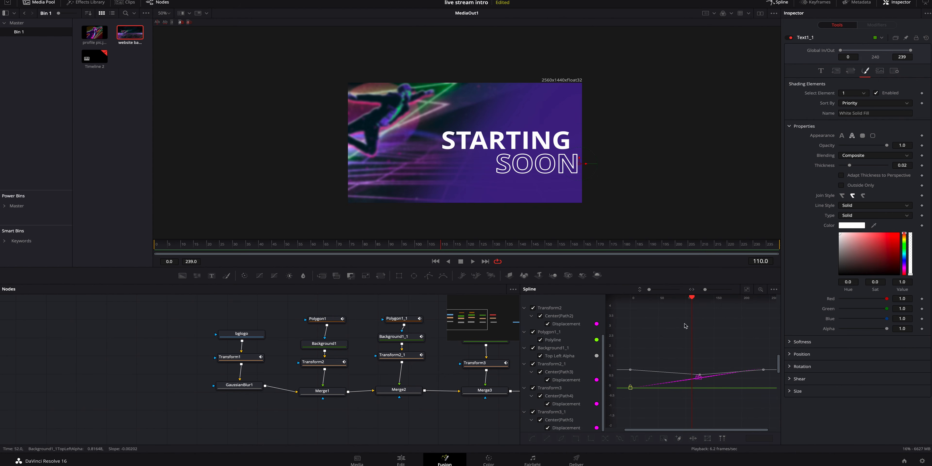
# - Fit the displayed curves in the Spline editor, select all their keyframes and smooth them
pyautogui.click(747, 290)
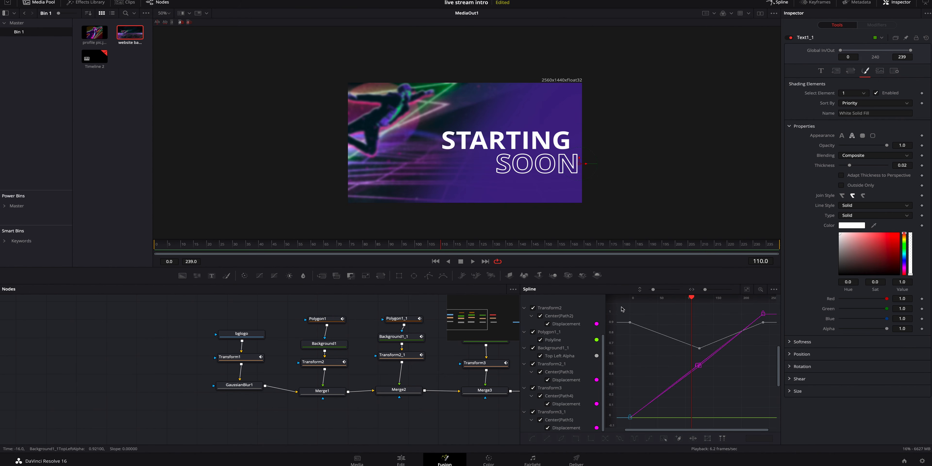
pyautogui.moveTo(621, 307); pyautogui.dragTo(754, 427)
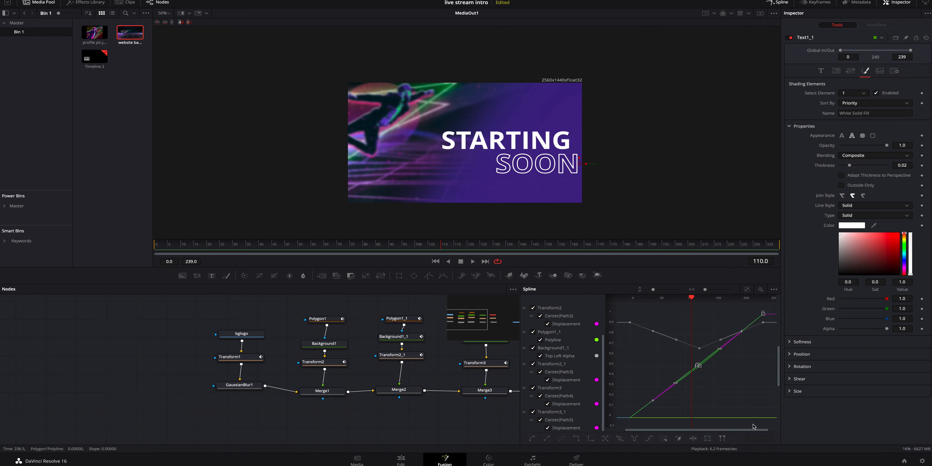
pyautogui.click(532, 439)
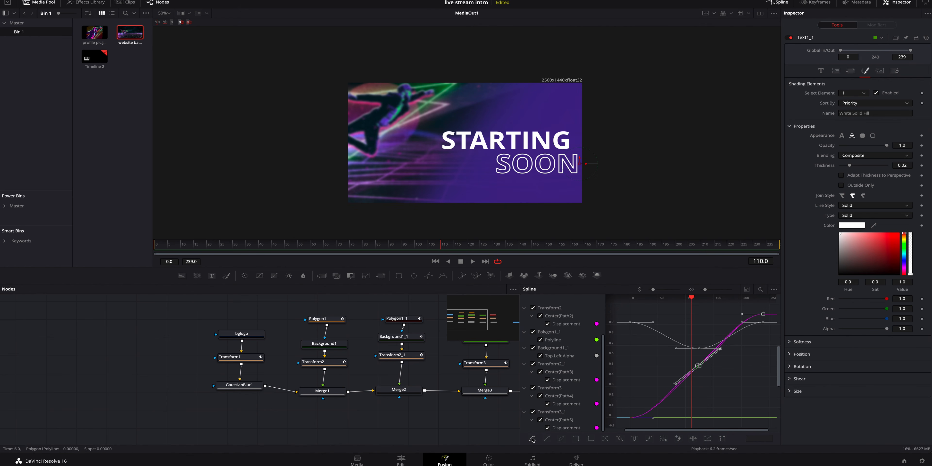
# - Play and scrub the composition to check the smoothed movement, and close the Spline editor
pyautogui.click(315, 244)
pyautogui.press('space')
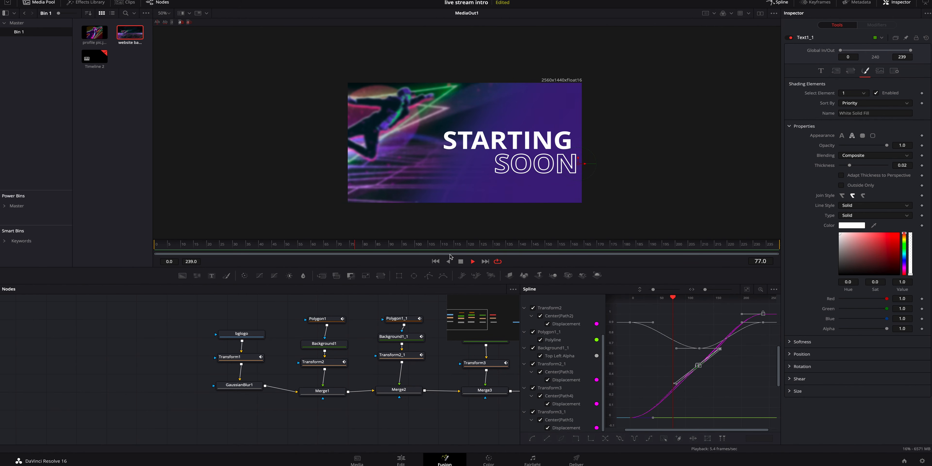
pyautogui.click(694, 255)
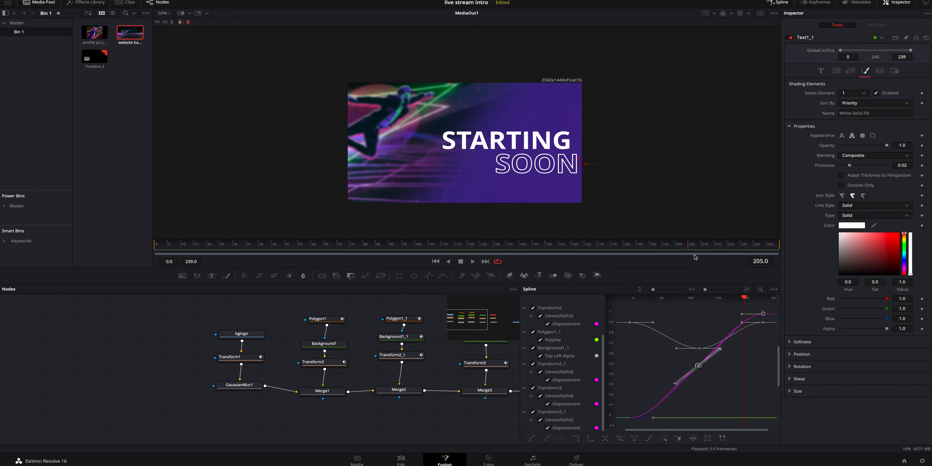
pyautogui.moveTo(694, 255); pyautogui.dragTo(399, 252)
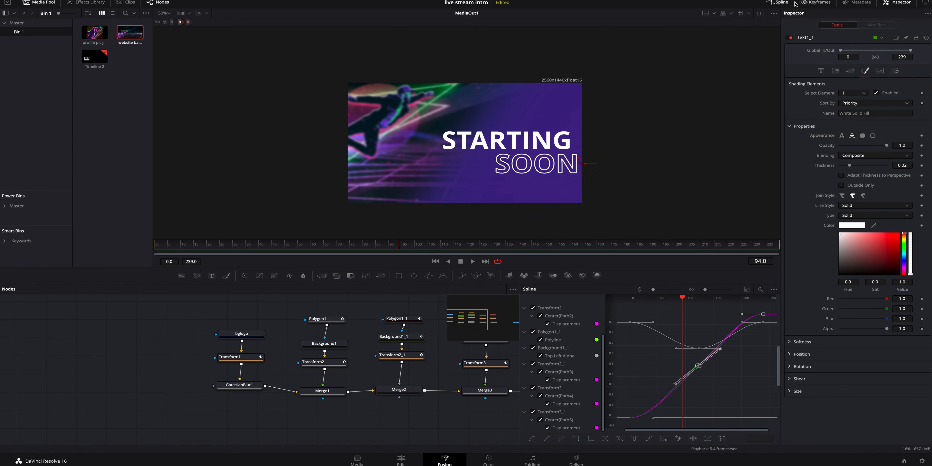
pyautogui.click(779, 3)
pyautogui.click(494, 245)
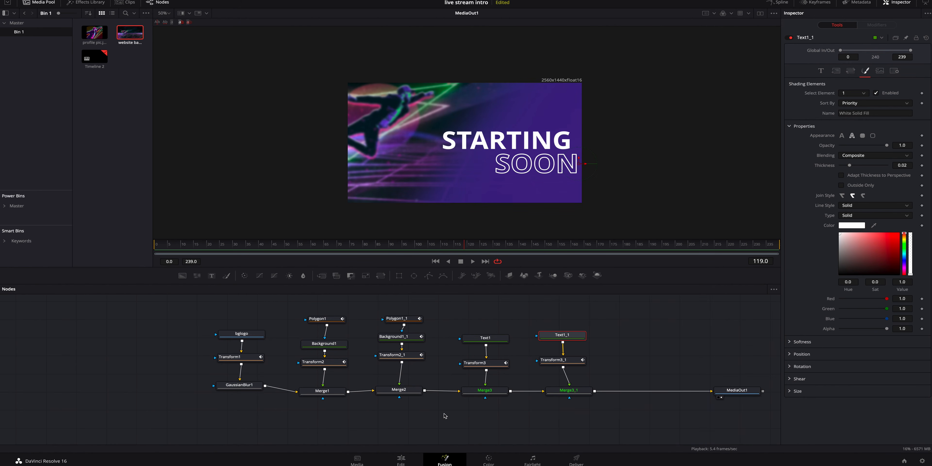
# - Switch to the Edit page and play the first Fusion composition from the timeline's start to about 01:00:08:01
pyautogui.click(401, 460)
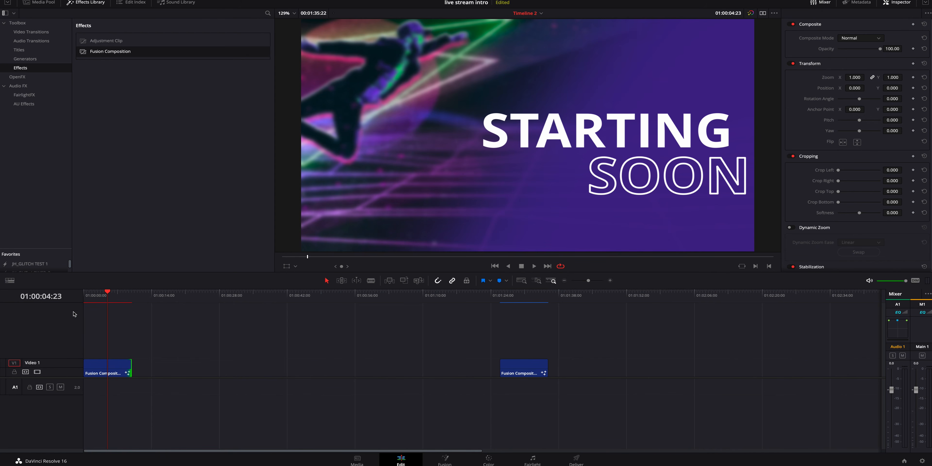
pyautogui.press('Home')
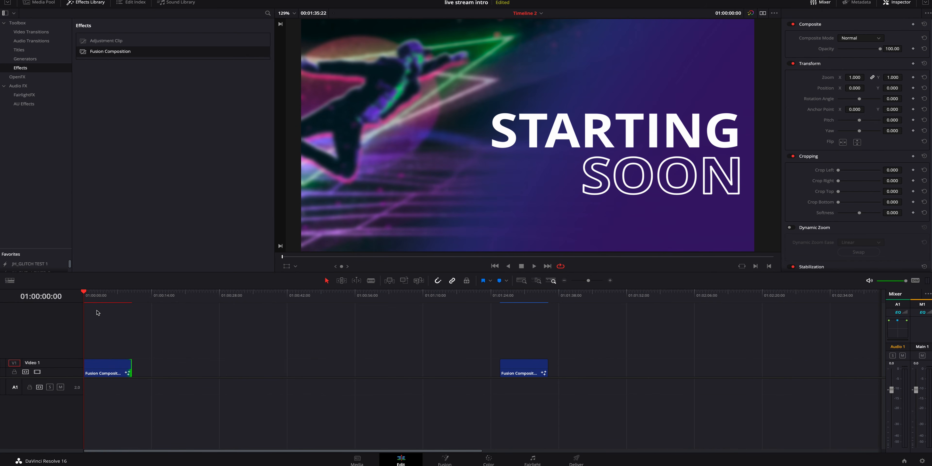
pyautogui.press('space')
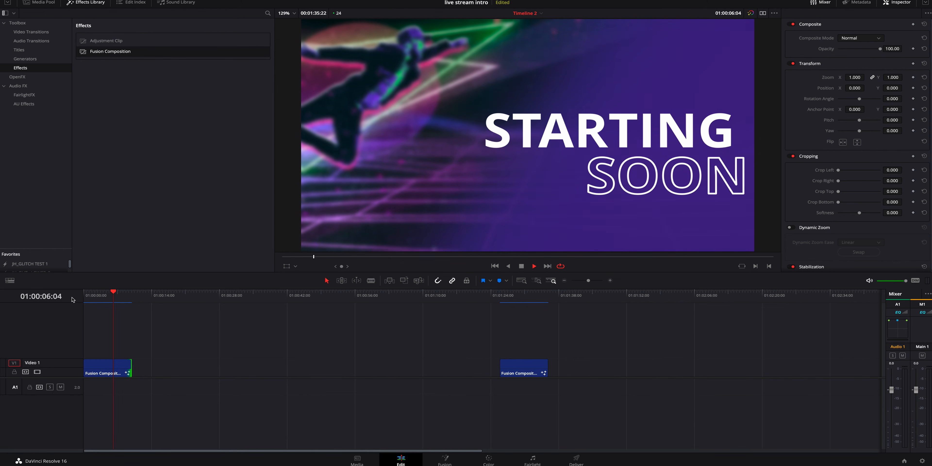
pyautogui.press('space')
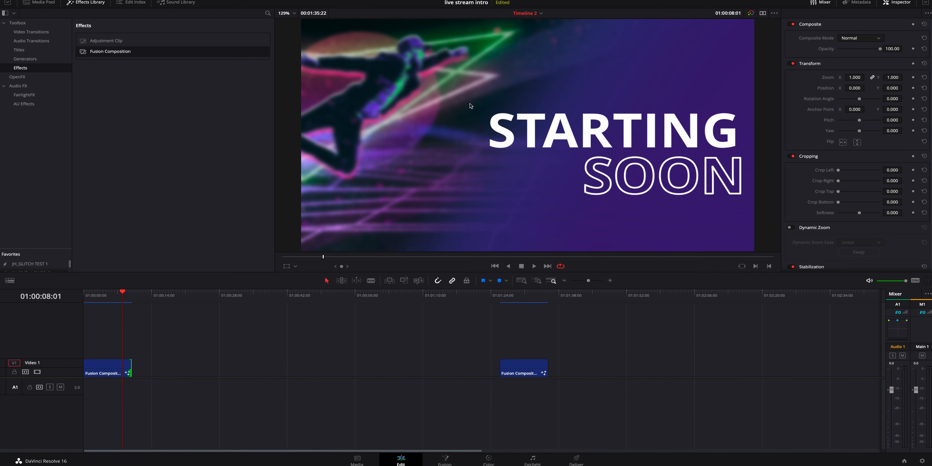
# - Inspect the title frame around 01:00:06:15 with the viewer zoomed to 123%, and return the playhead to 01:00:00:00
pyautogui.moveTo(121, 299)
pyautogui.mouseDown()
pyautogui.moveTo(84, 301)
pyautogui.moveTo(132, 310)
pyautogui.moveTo(116, 310)
pyautogui.mouseUp()
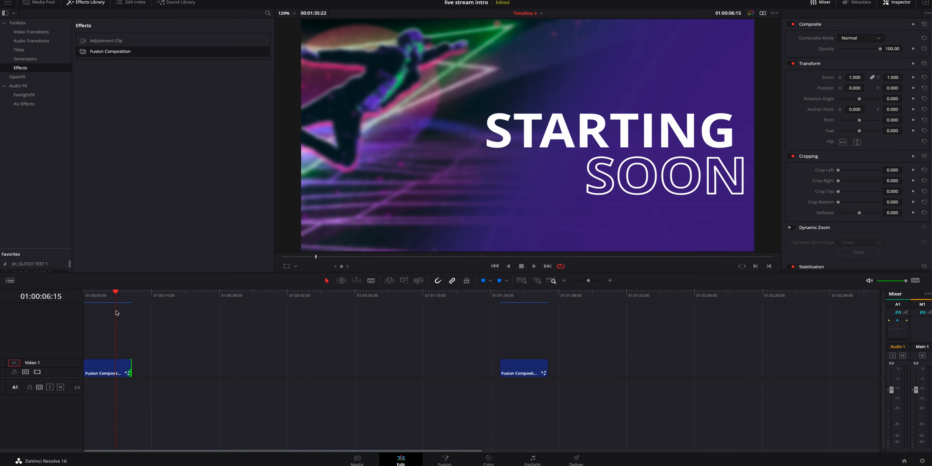
pyautogui.scroll(1, 650, 143)
pyautogui.scroll(2, 587, 126)
pyautogui.scroll(-5, 587, 127)
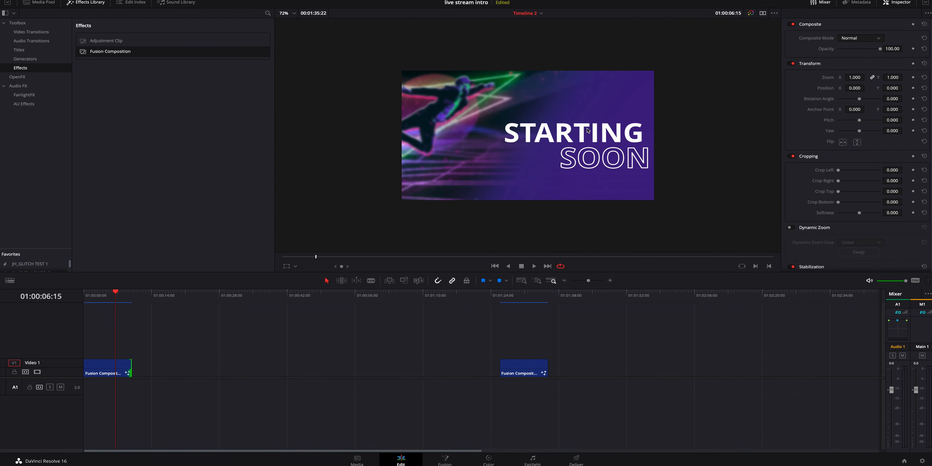
pyautogui.scroll(4, 587, 128)
pyautogui.scroll(-1, 588, 130)
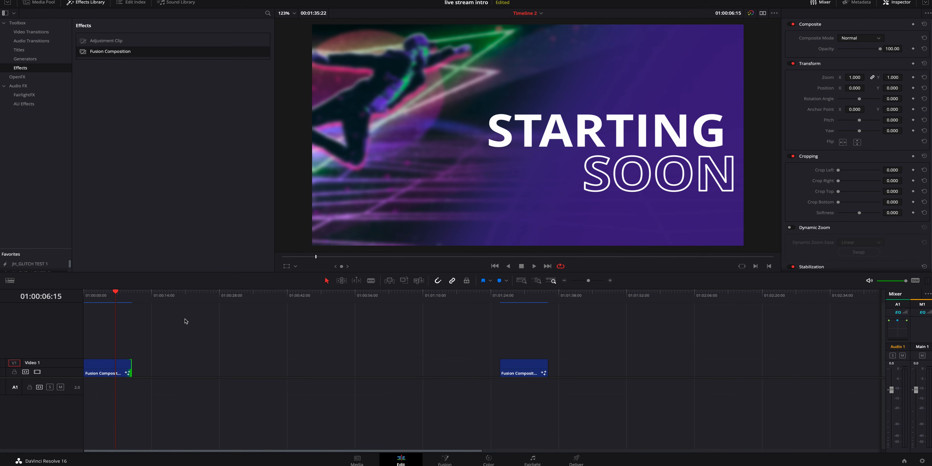
pyautogui.moveTo(120, 297); pyautogui.dragTo(69, 301)
pyautogui.press('Left')
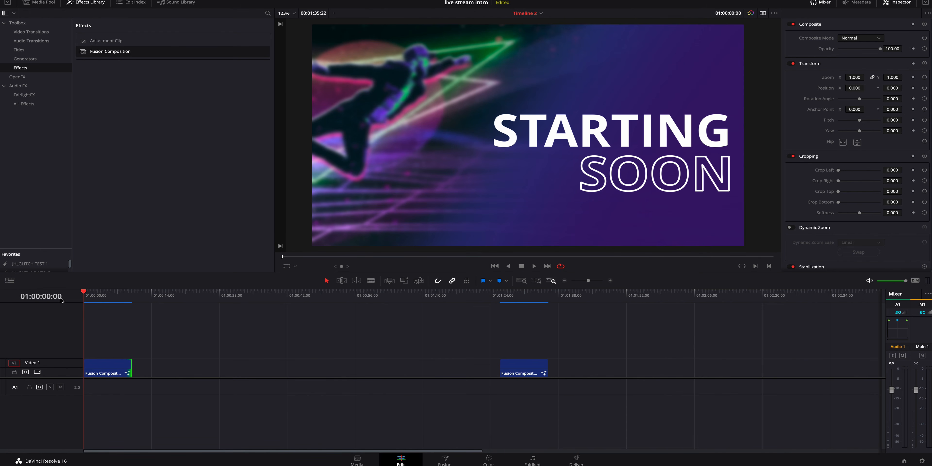